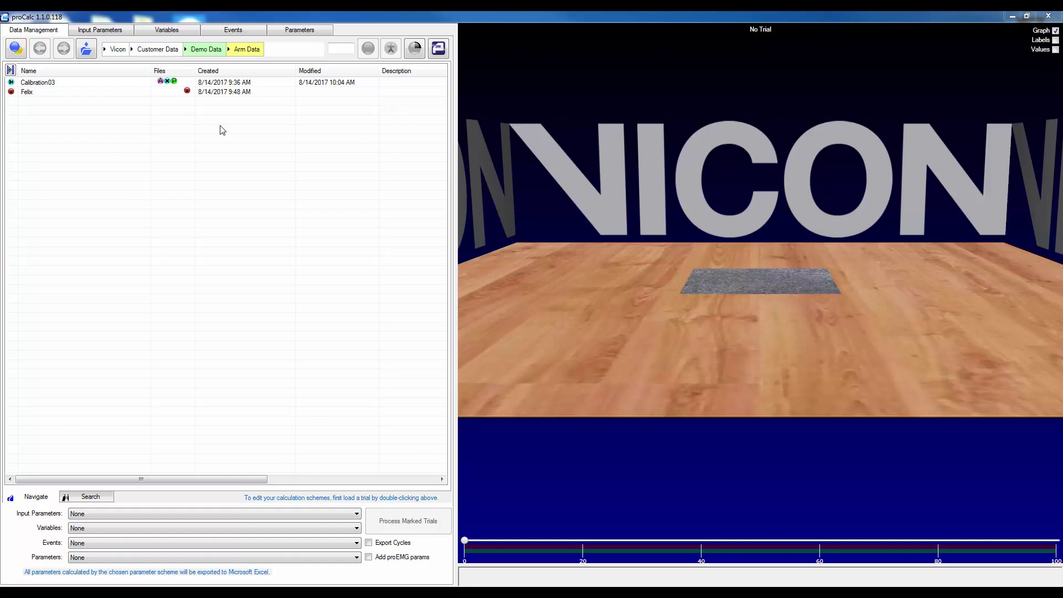
# Step: Load the Calibration03 trial and inspect its marker clusters in the 3D view
pyautogui.doubleClick(78, 85)
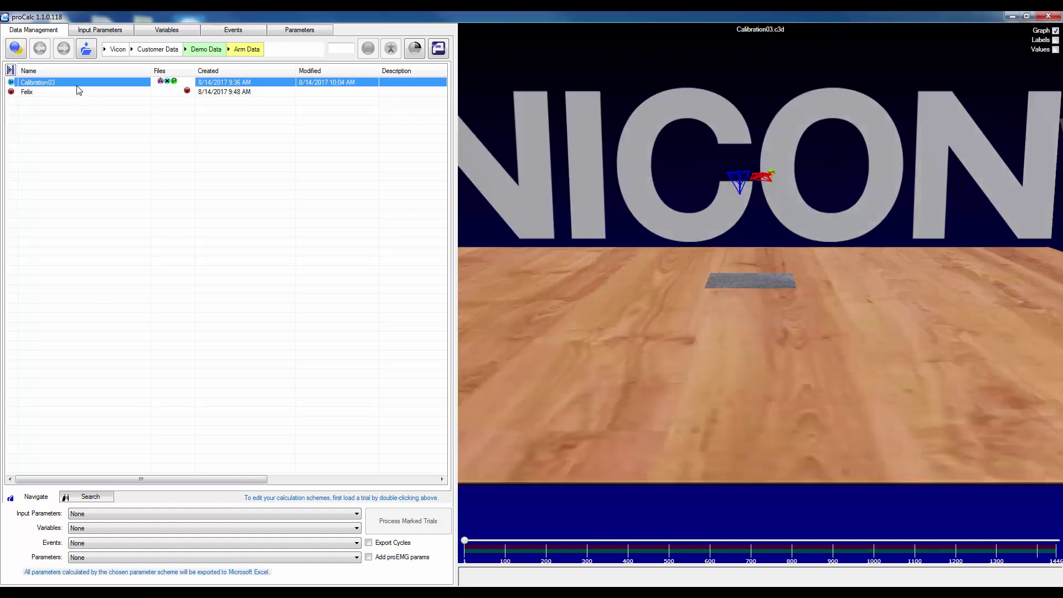
pyautogui.moveTo(741, 226); pyautogui.dragTo(706, 235)
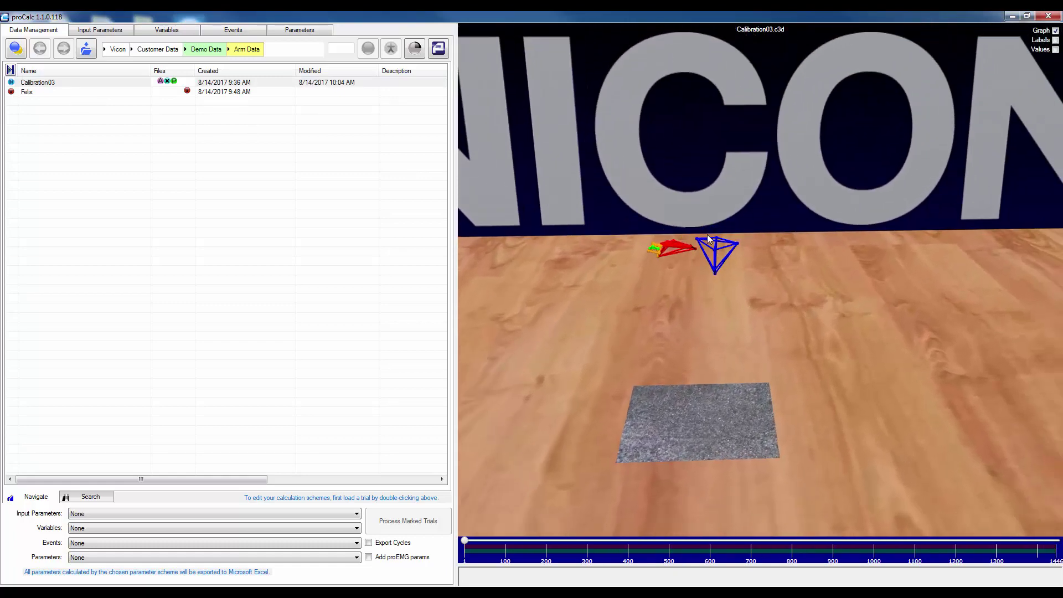
pyautogui.moveTo(692, 317); pyautogui.dragTo(697, 316)
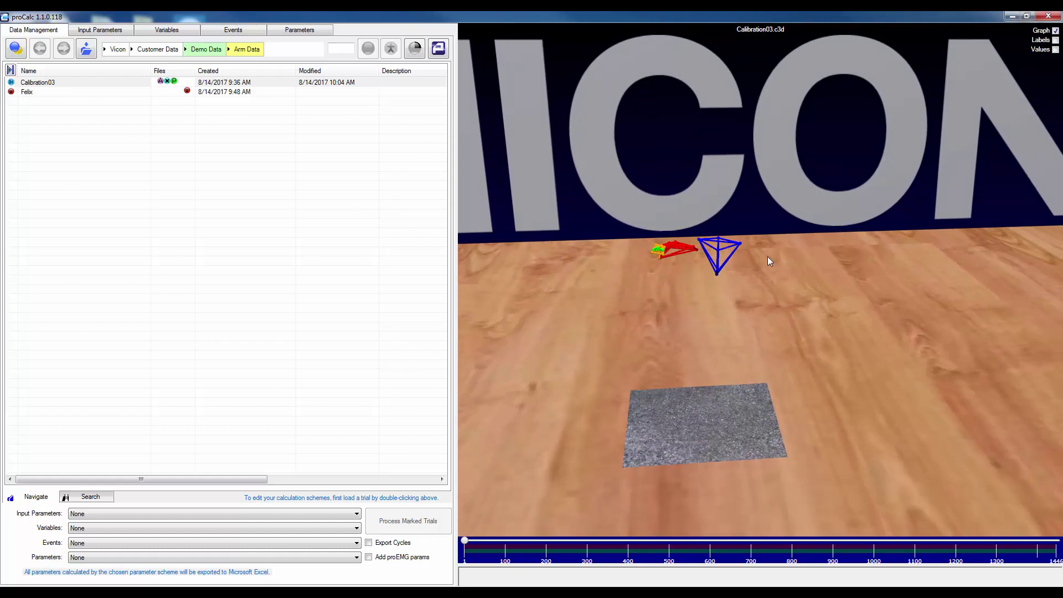
# Step: Look through the scheme pages for input parameters, variables, events and parameters
pyautogui.click(115, 31)
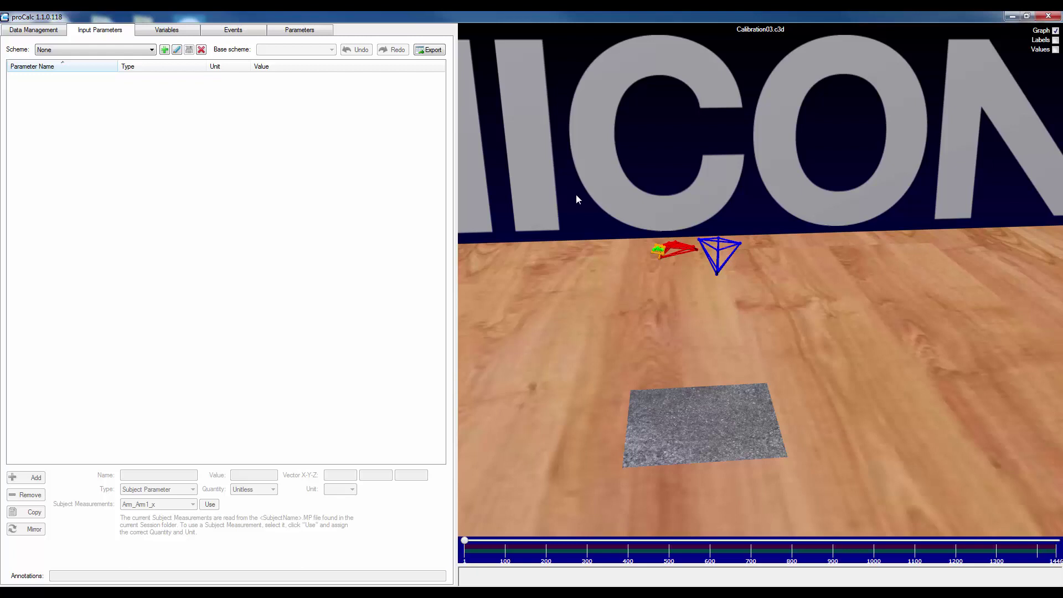
pyautogui.click(179, 33)
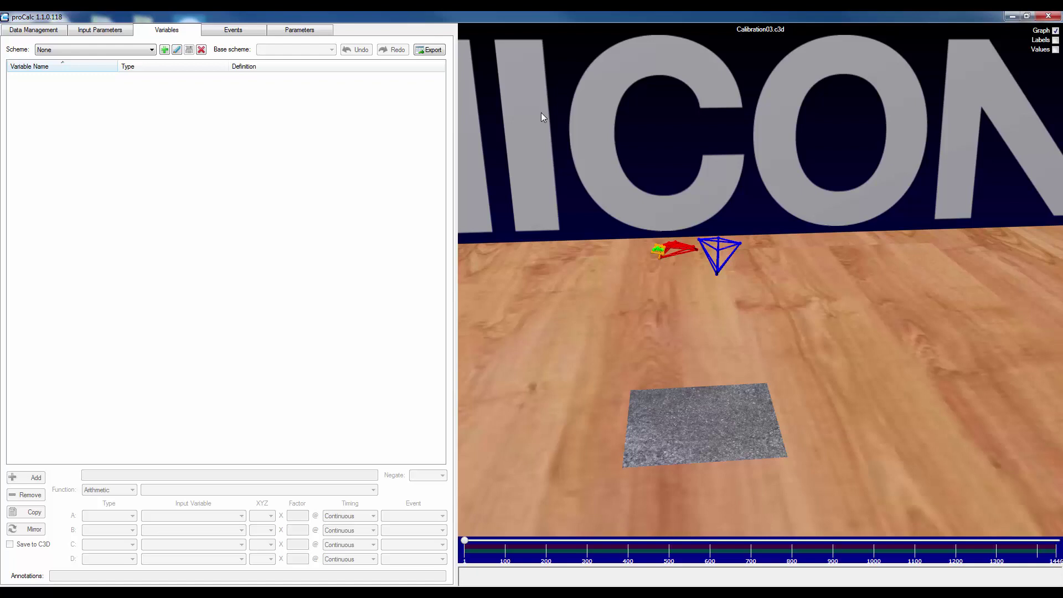
pyautogui.click(243, 33)
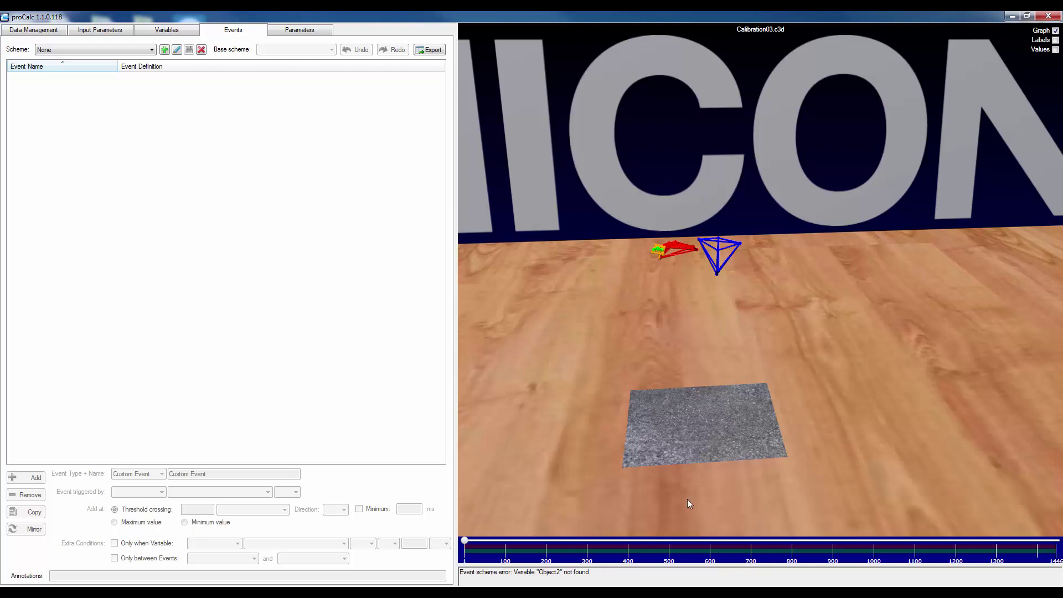
pyautogui.click(297, 32)
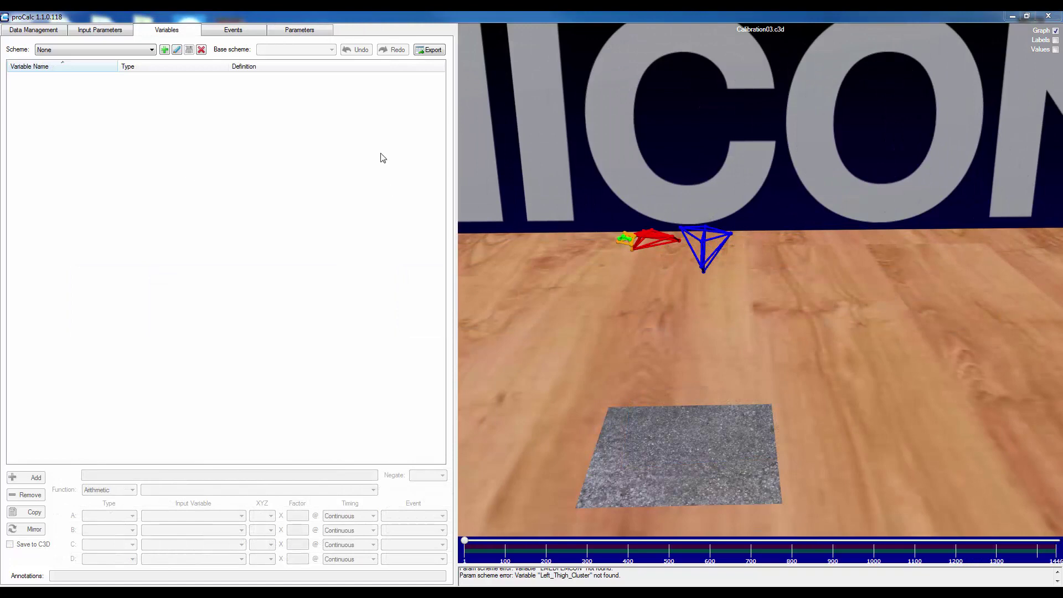
# Step: Create a new variable scheme named SimpleMidpont
pyautogui.click(165, 51)
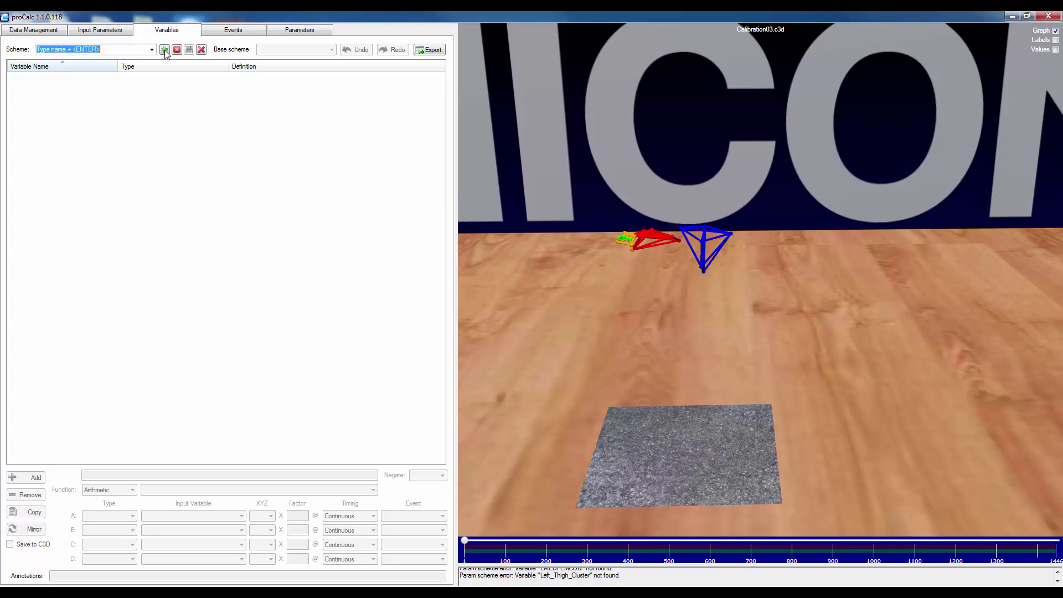
pyautogui.write('SimpleMidpont')
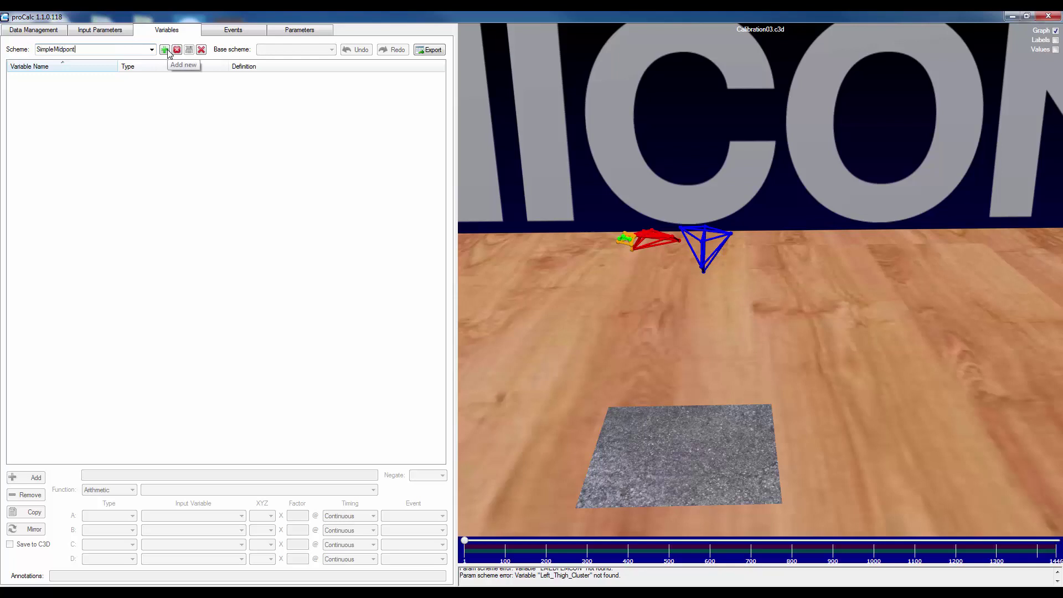
pyautogui.press('Return')
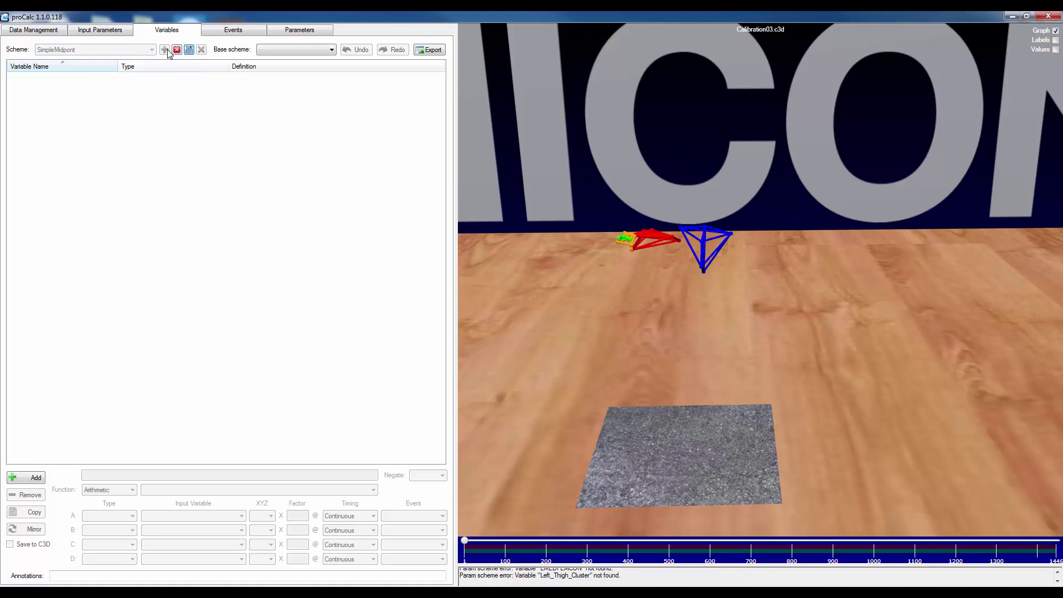
# Step: Add a variable named RSHJC that uses the Point function Halfway between A and B
pyautogui.click(31, 479)
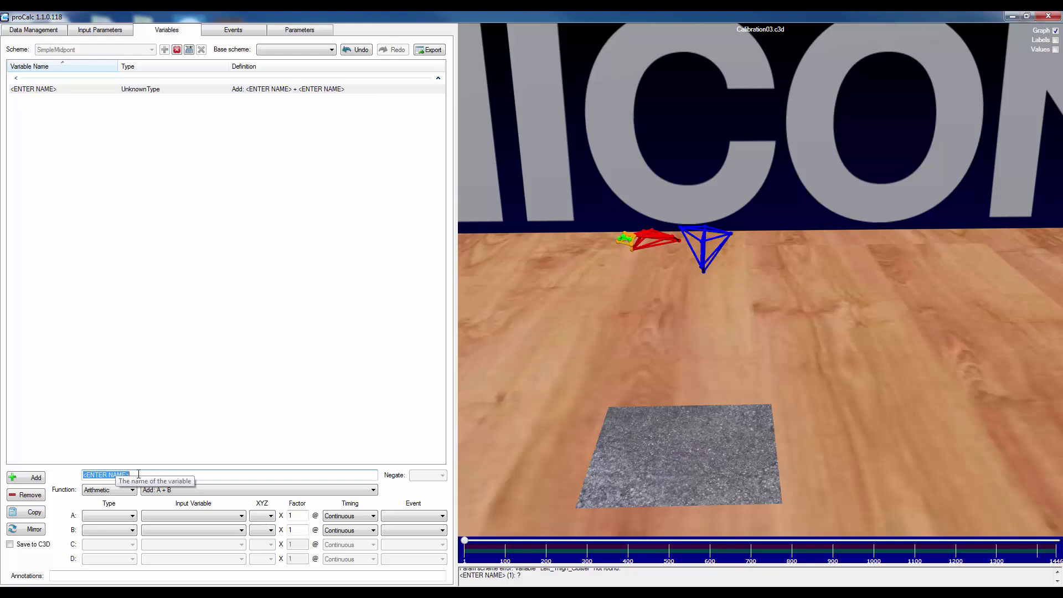
pyautogui.write('RSHJC')
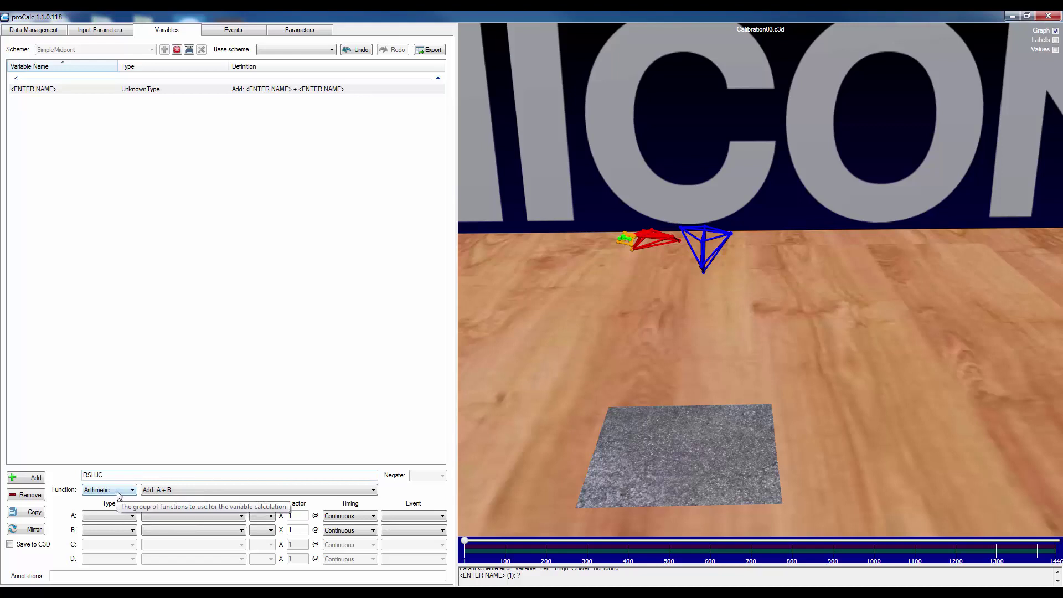
pyautogui.click(117, 491)
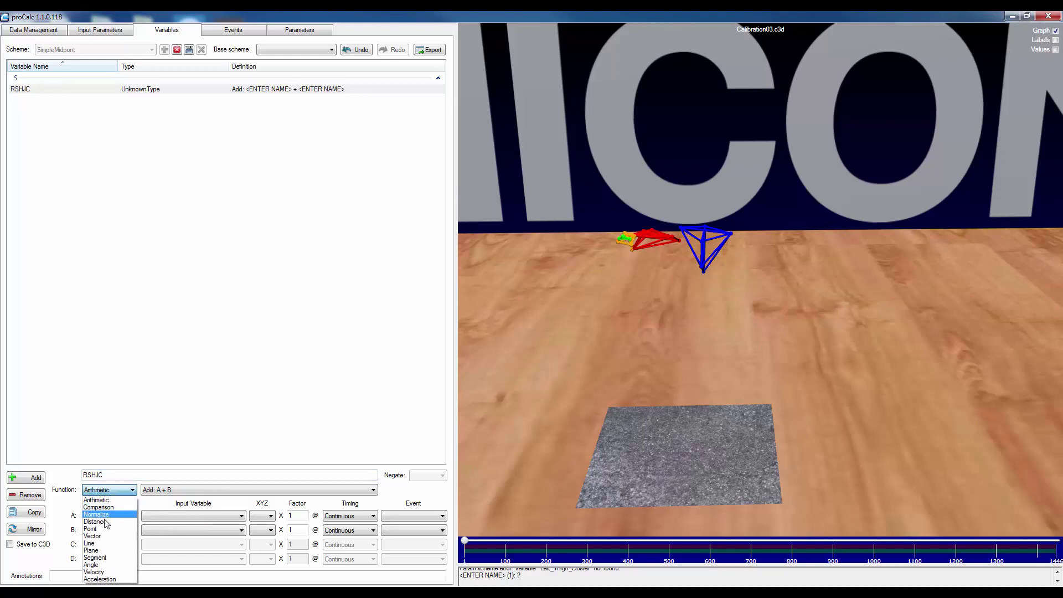
pyautogui.click(101, 530)
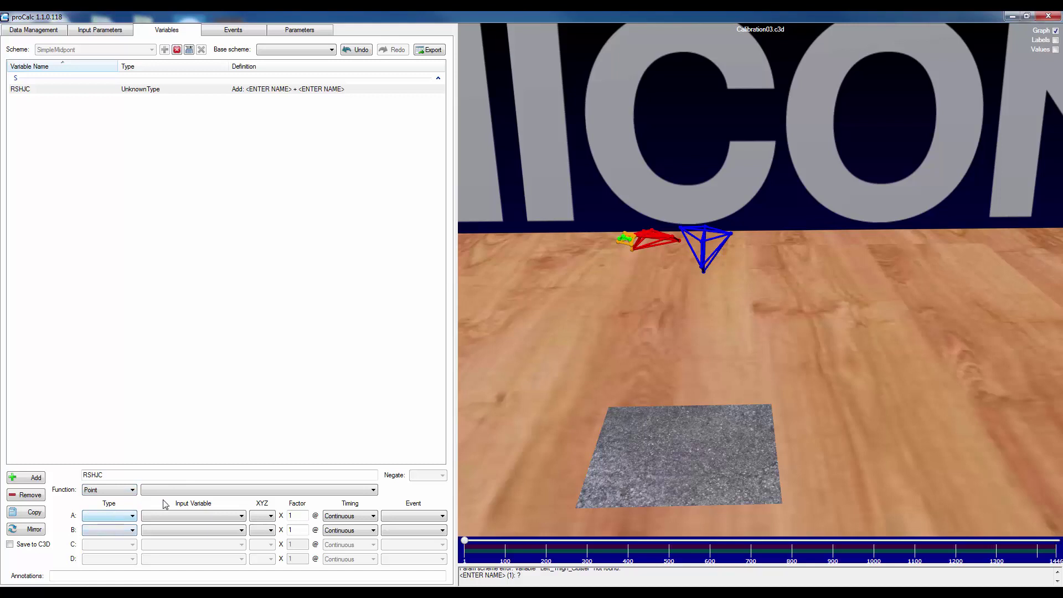
pyautogui.click(187, 490)
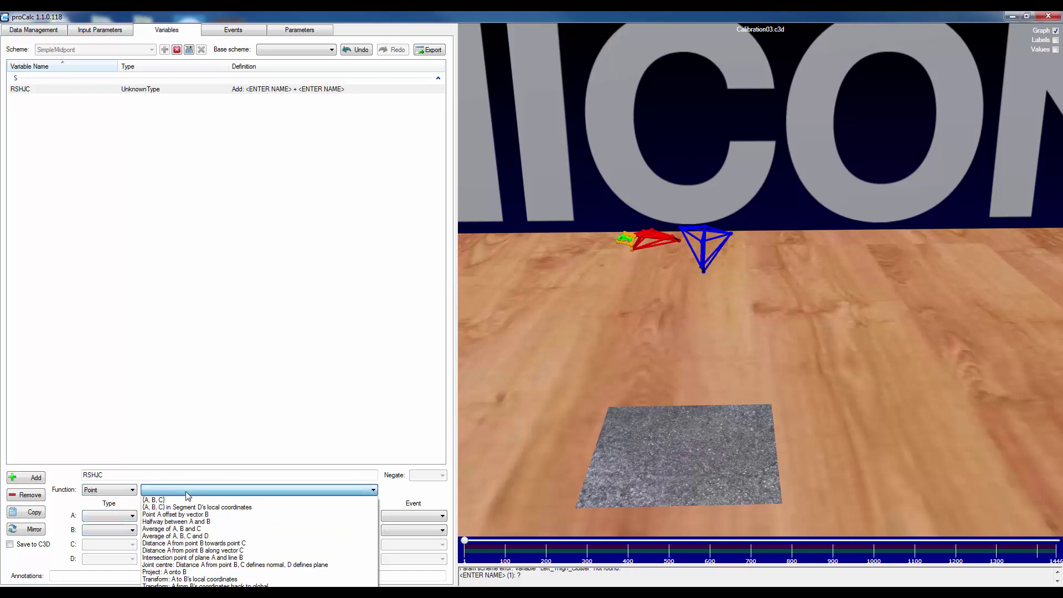
pyautogui.click(186, 523)
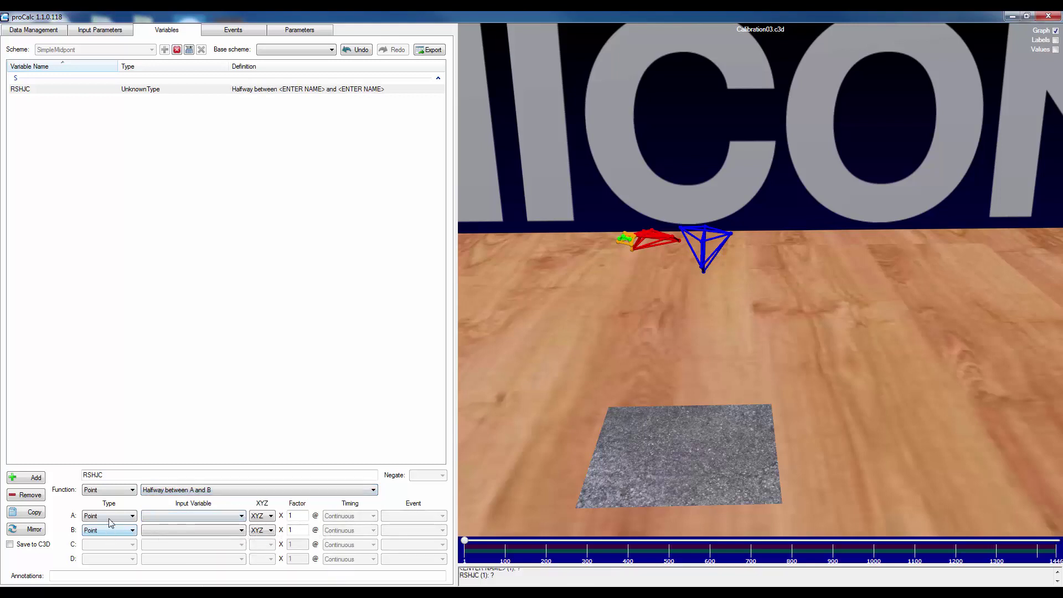
# Step: Assign the shoulder markers RPSHO as input A and RASHO as input B of RSHJC, picking them in the 3D view
pyautogui.moveTo(720, 302)
pyautogui.mouseDown()
pyautogui.moveTo(695, 306)
pyautogui.moveTo(703, 351)
pyautogui.moveTo(699, 299)
pyautogui.moveTo(747, 332)
pyautogui.moveTo(700, 292)
pyautogui.moveTo(697, 308)
pyautogui.mouseUp()
pyautogui.moveTo(687, 229)
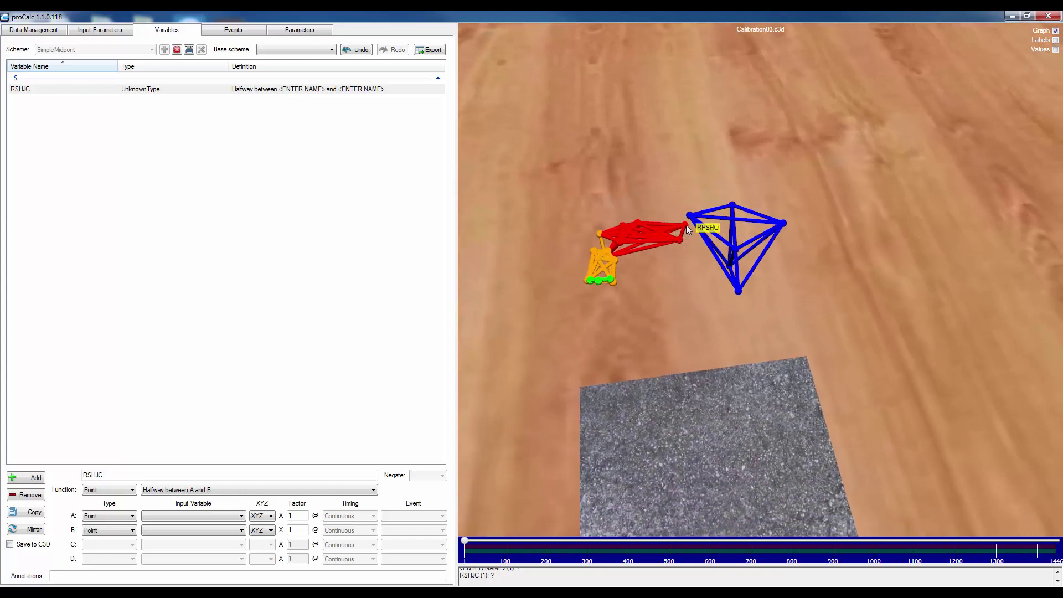
pyautogui.click(687, 229)
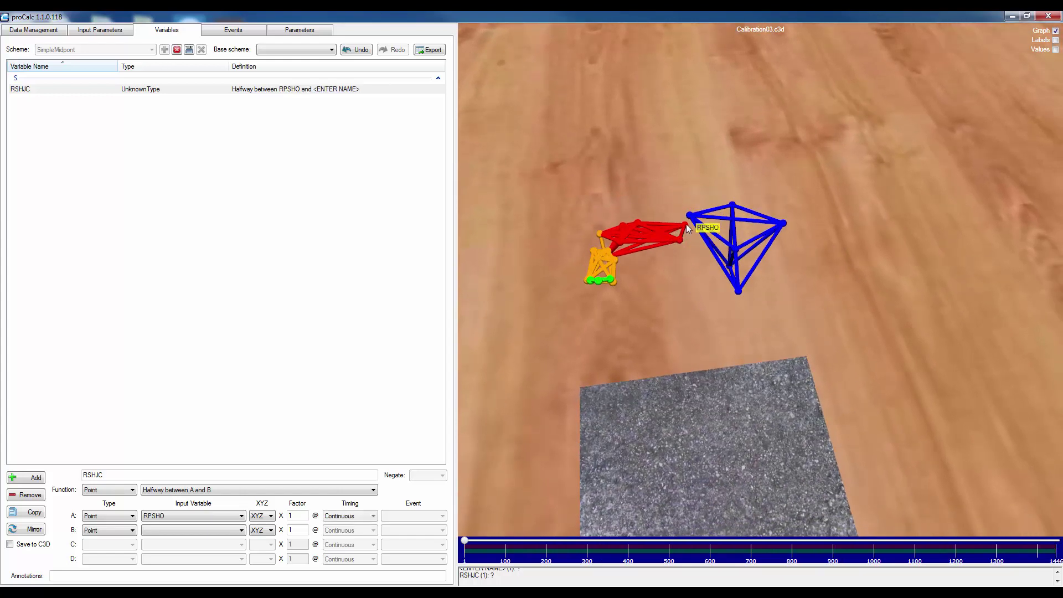
pyautogui.click(680, 244)
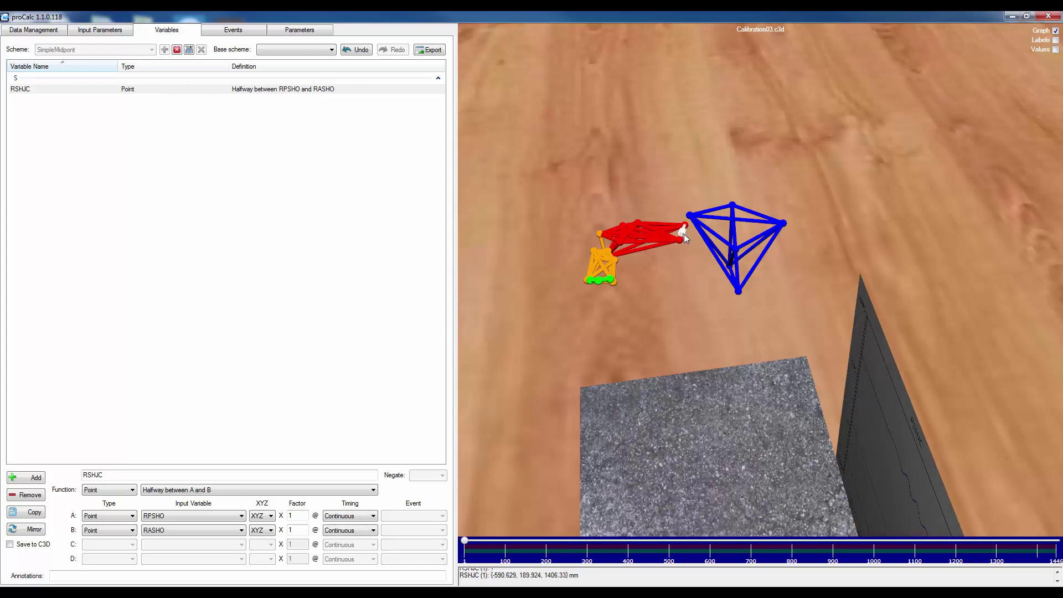
pyautogui.moveTo(686, 250)
pyautogui.mouseDown()
pyautogui.moveTo(702, 336)
pyautogui.moveTo(755, 302)
pyautogui.moveTo(773, 261)
pyautogui.moveTo(706, 265)
pyautogui.moveTo(686, 254)
pyautogui.moveTo(698, 263)
pyautogui.moveTo(679, 256)
pyautogui.moveTo(678, 276)
pyautogui.moveTo(691, 261)
pyautogui.moveTo(537, 242)
pyautogui.moveTo(510, 264)
pyautogui.moveTo(536, 273)
pyautogui.mouseUp()
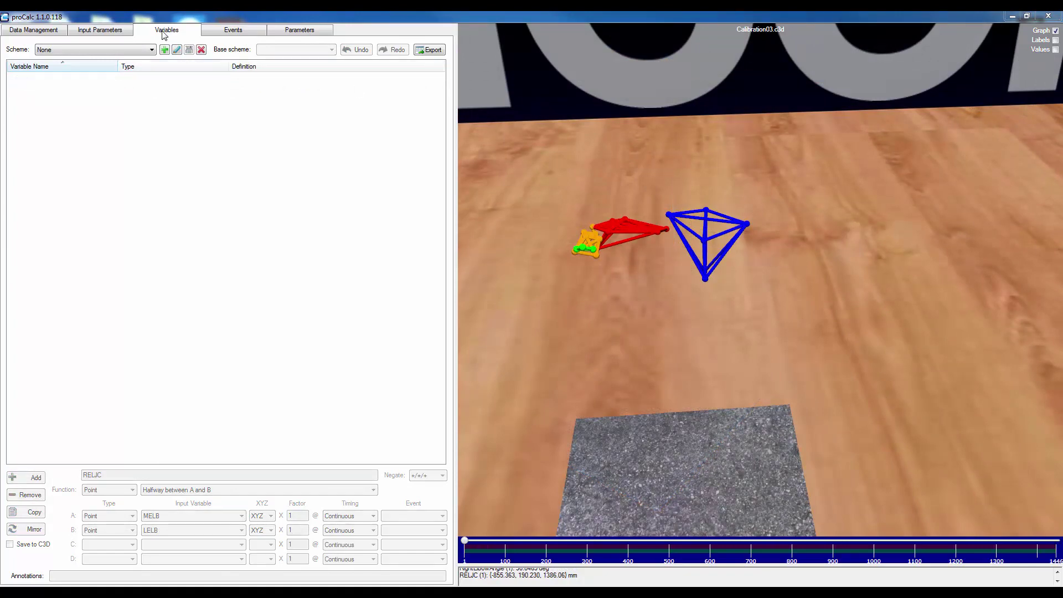
# Step: Create a new variable scheme named SimpleAngle
pyautogui.click(165, 50)
pyautogui.write('SimpleAngle')
pyautogui.press('Return')
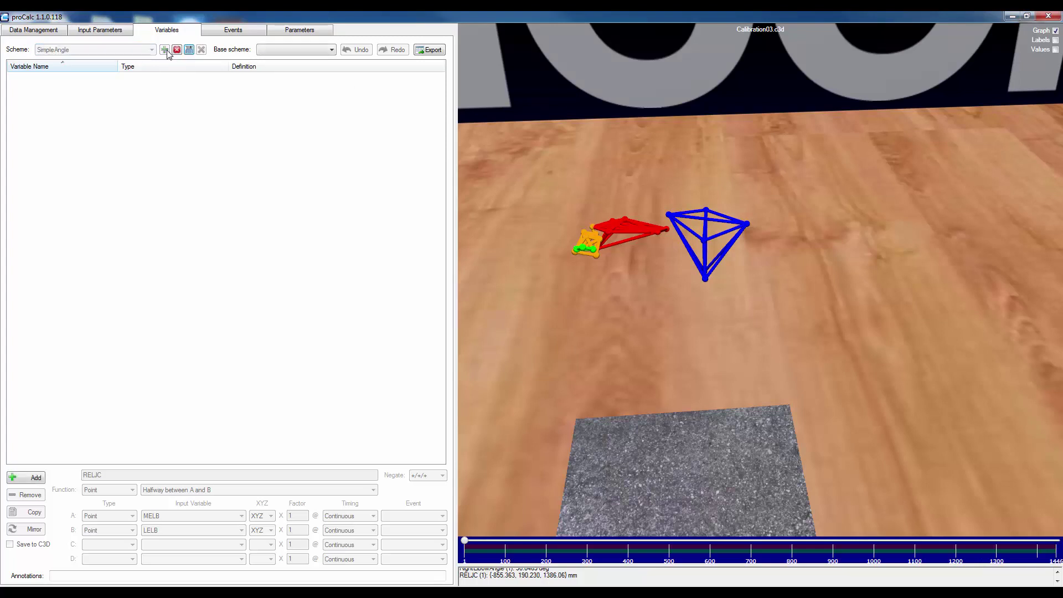
# Step: Add a variable named RightElbowAngle that uses the Angle function Between A and B
pyautogui.click(35, 477)
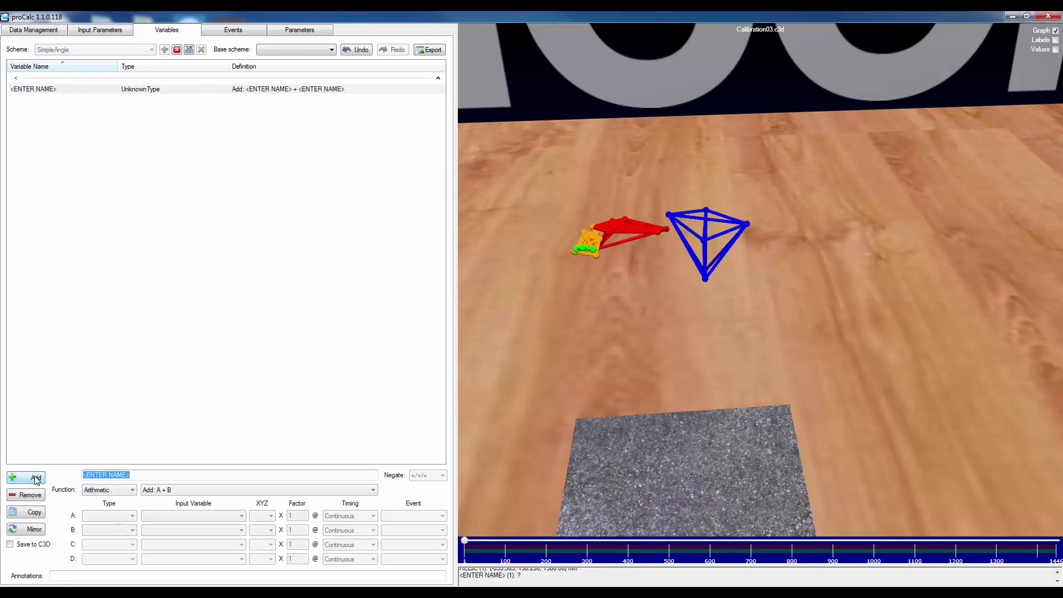
pyautogui.write('Rig')
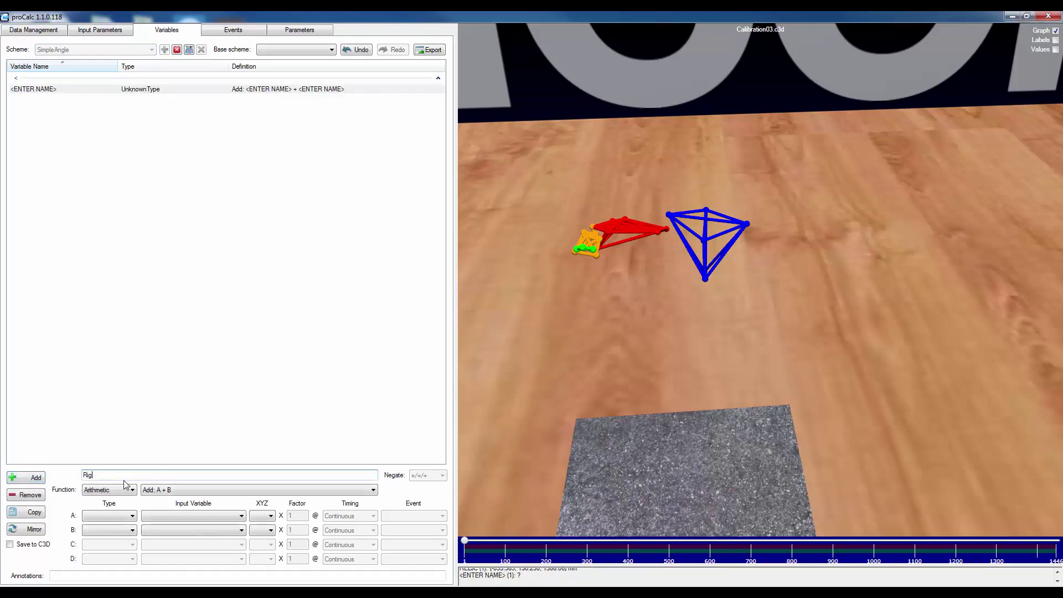
pyautogui.write('htElbowAngle')
pyautogui.click(112, 490)
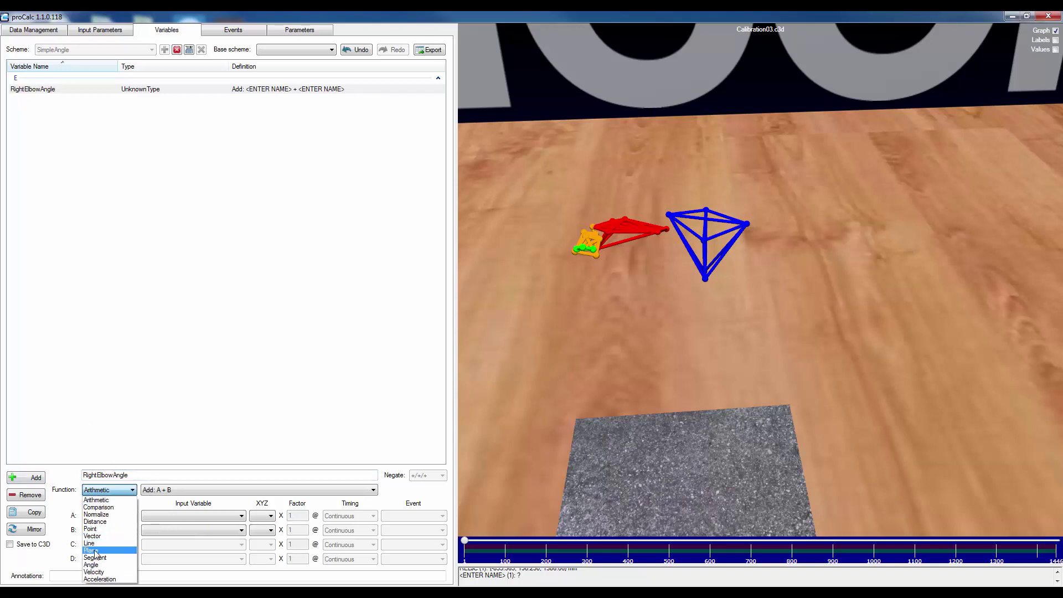
pyautogui.click(93, 565)
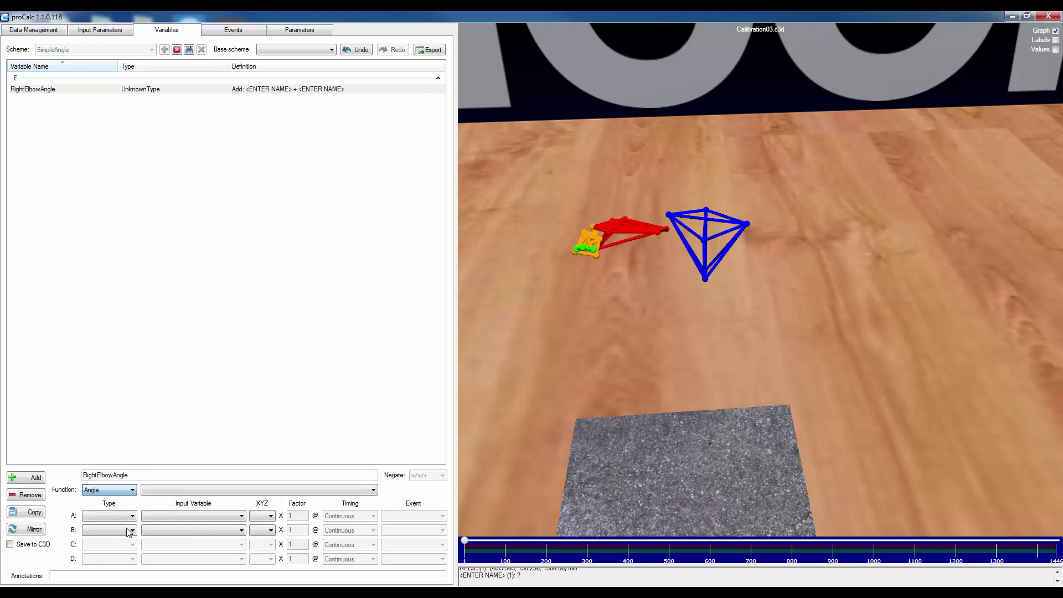
pyautogui.click(177, 490)
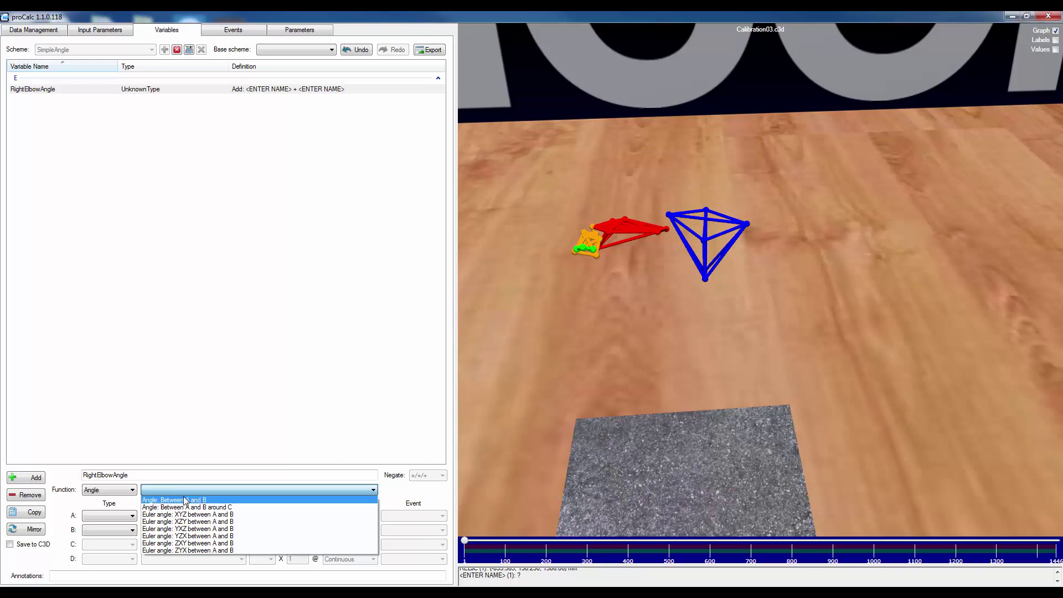
pyautogui.click(221, 501)
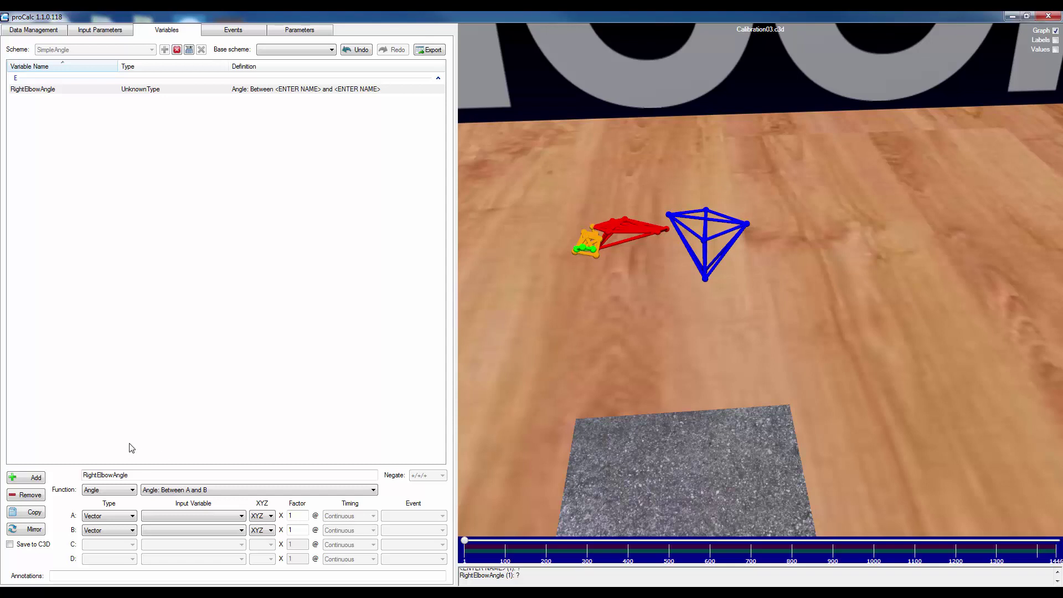
# Step: Add point variables RSHJC halfway between RASHO and RPSHO, and RELJC halfway between MELB and LELB
pyautogui.click(35, 477)
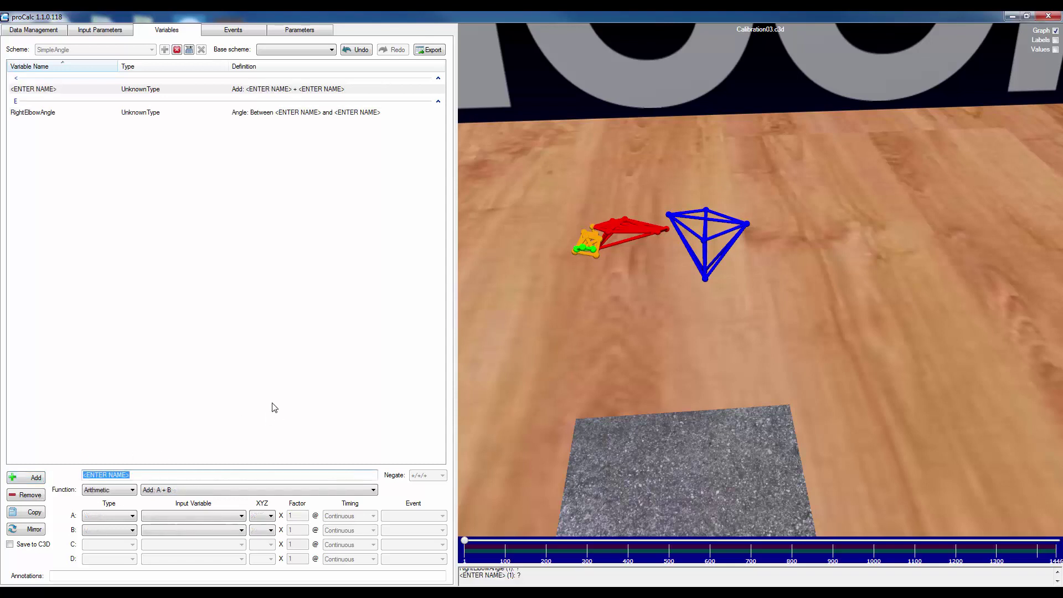
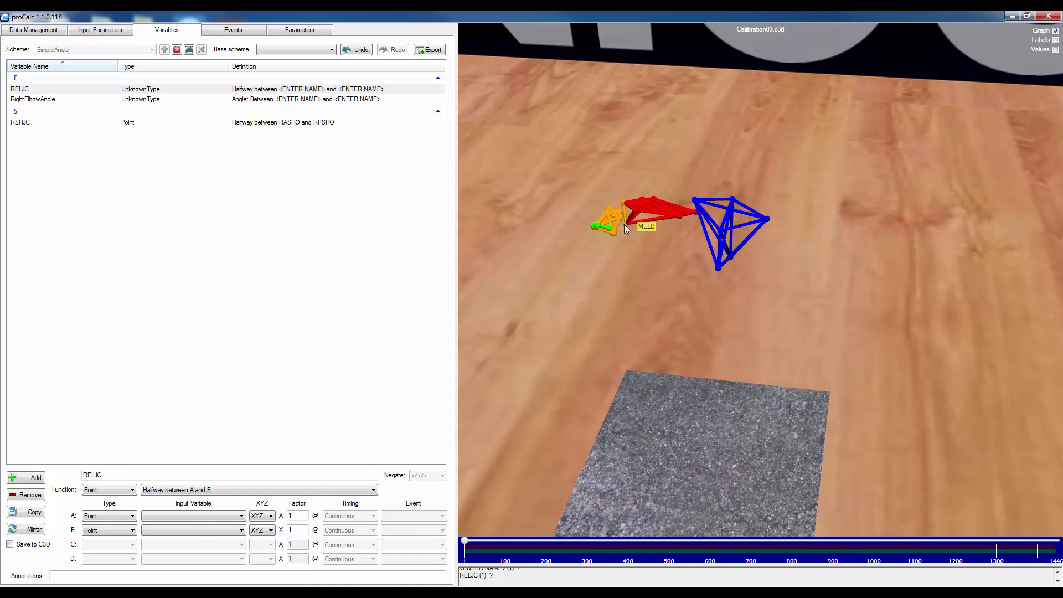
pyautogui.click(615, 221)
pyautogui.click(625, 210)
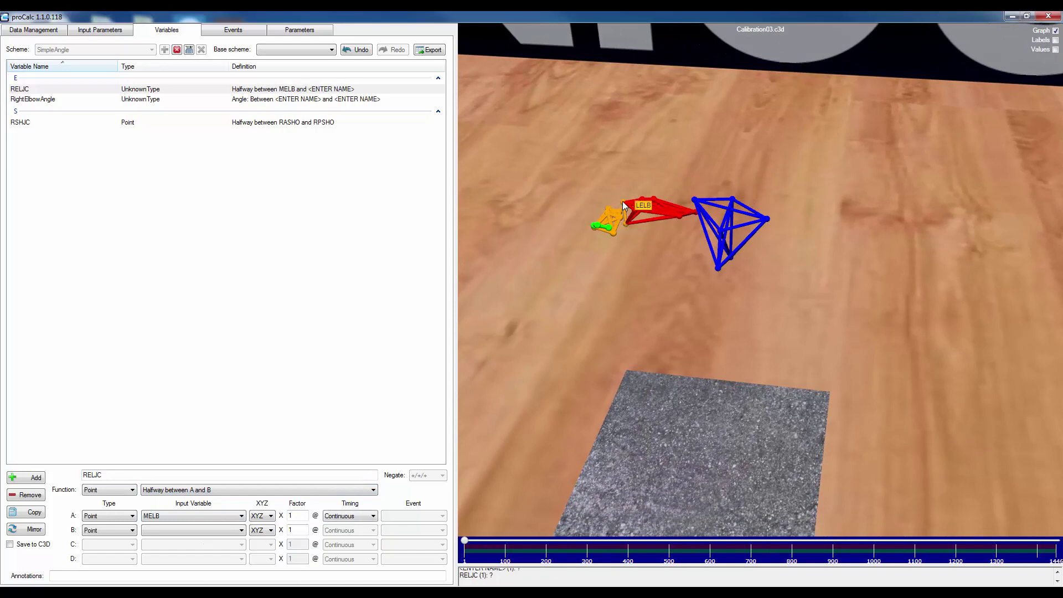
# Step: Add a point variable named RWJC defined halfway between LWRI and MWRI
pyautogui.click(26, 477)
pyautogui.write('RW')
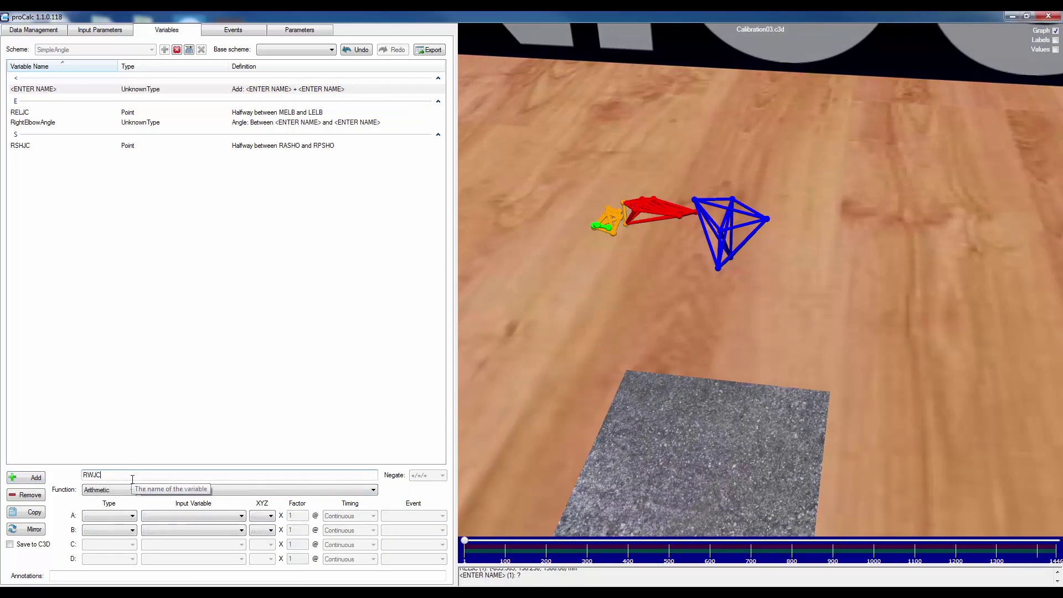
pyautogui.click(111, 490)
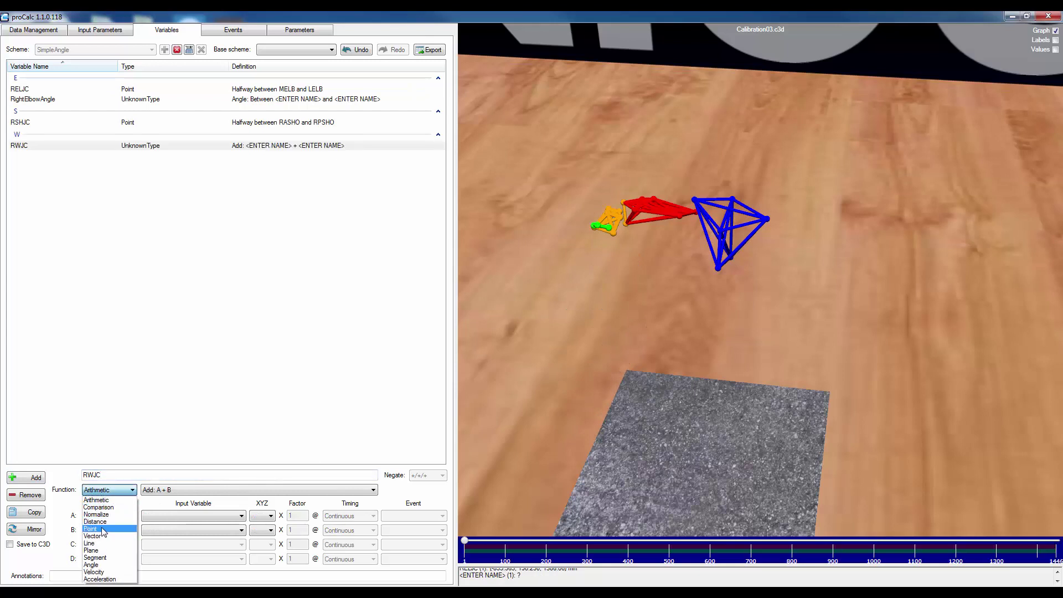
pyautogui.click(103, 532)
pyautogui.click(169, 490)
pyautogui.click(186, 526)
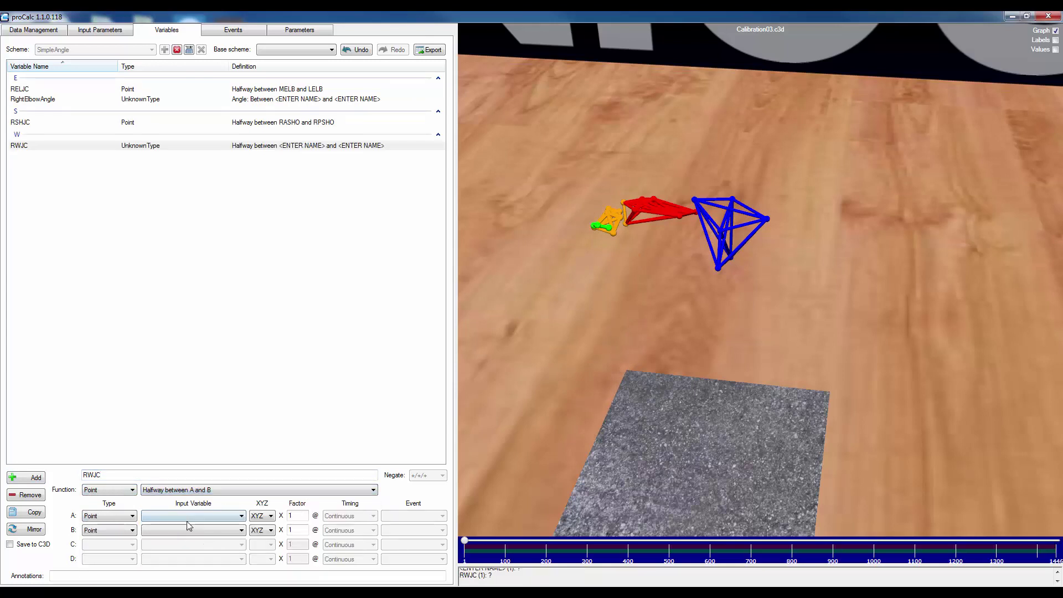
pyautogui.click(221, 515)
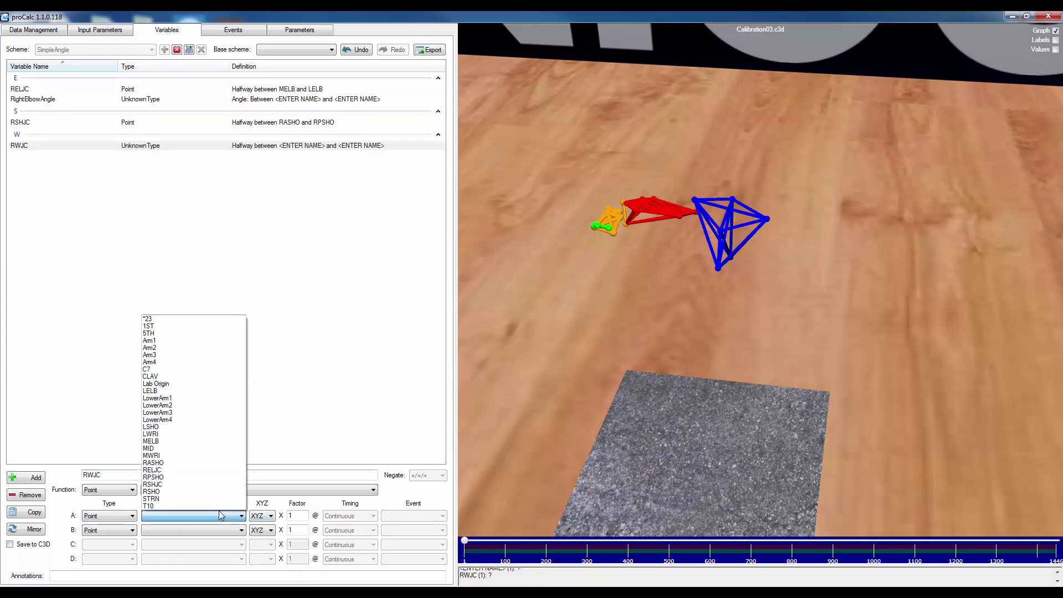
pyautogui.click(166, 434)
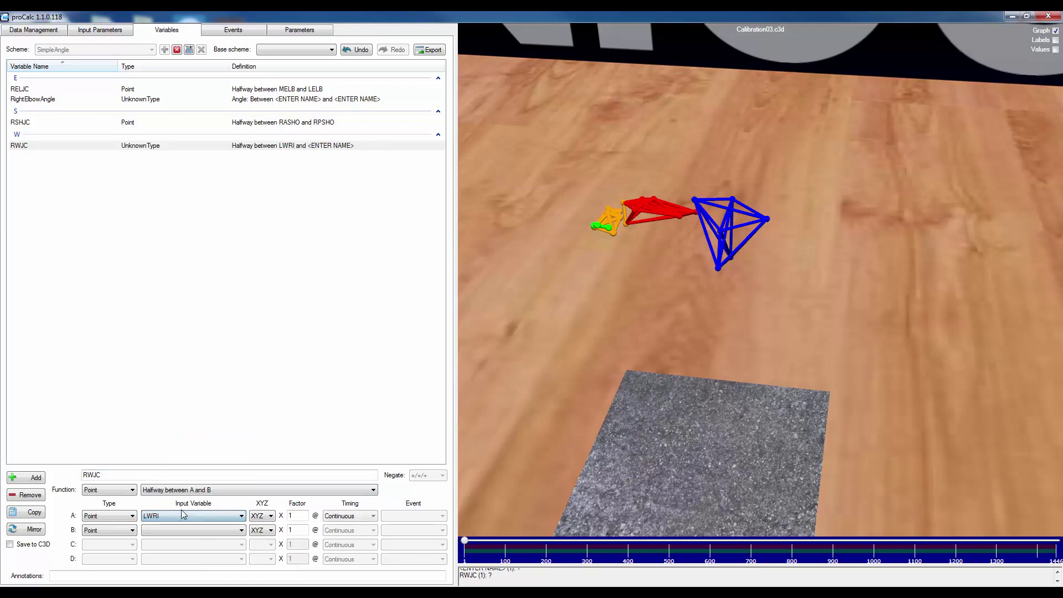
pyautogui.click(185, 530)
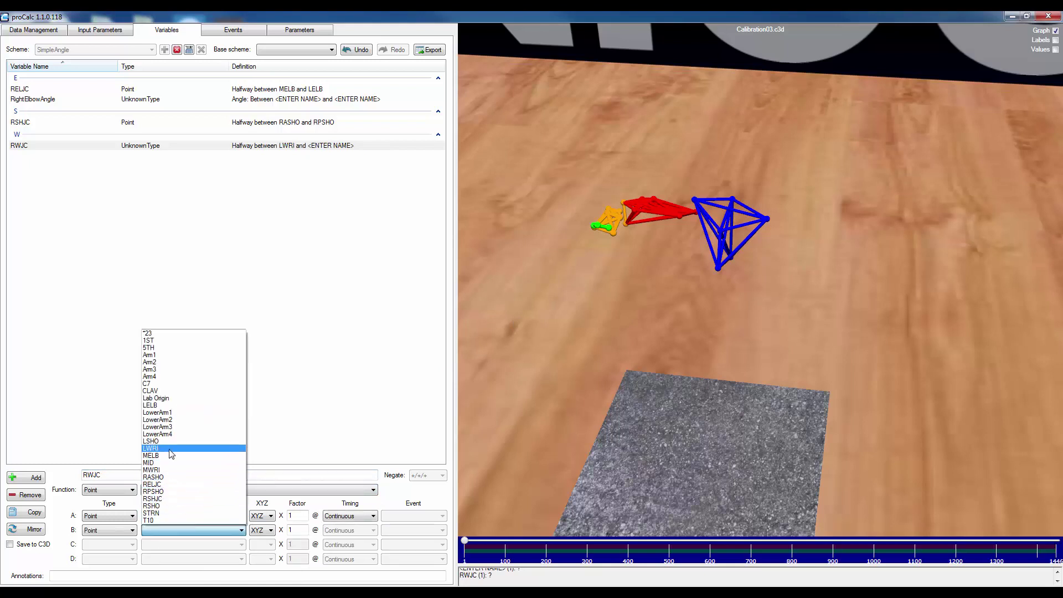
pyautogui.click(170, 470)
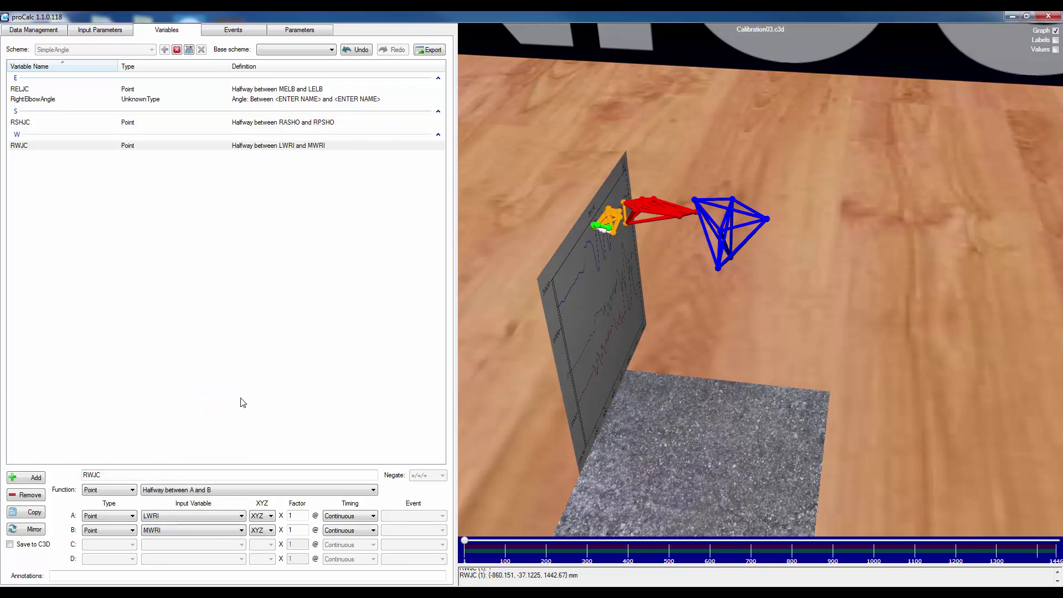
# Step: Add a variable named UpperArm that uses the Vector function From point A to point B
pyautogui.click(26, 477)
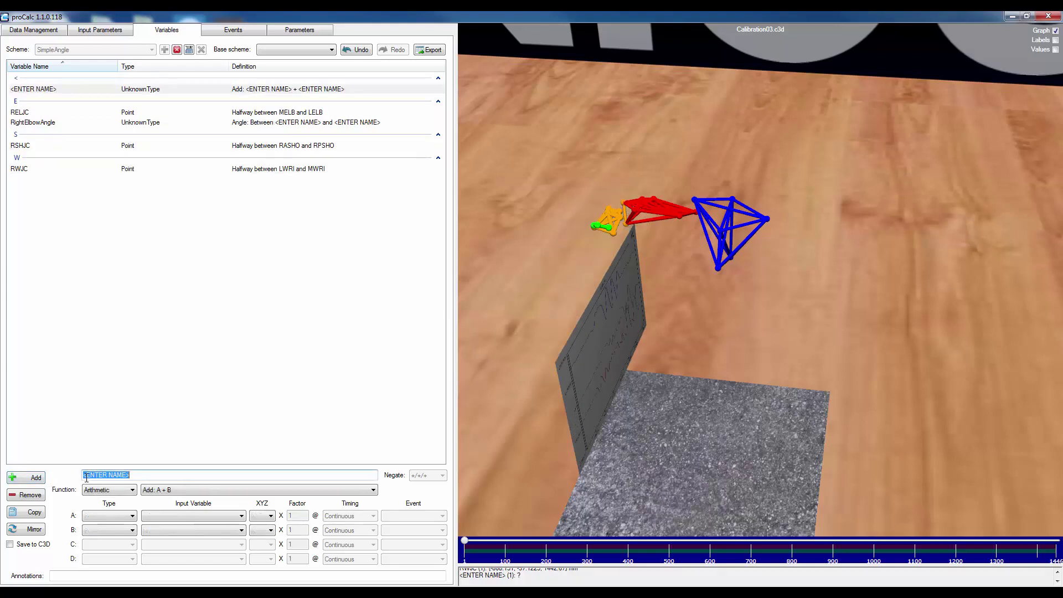
pyautogui.write('Up')
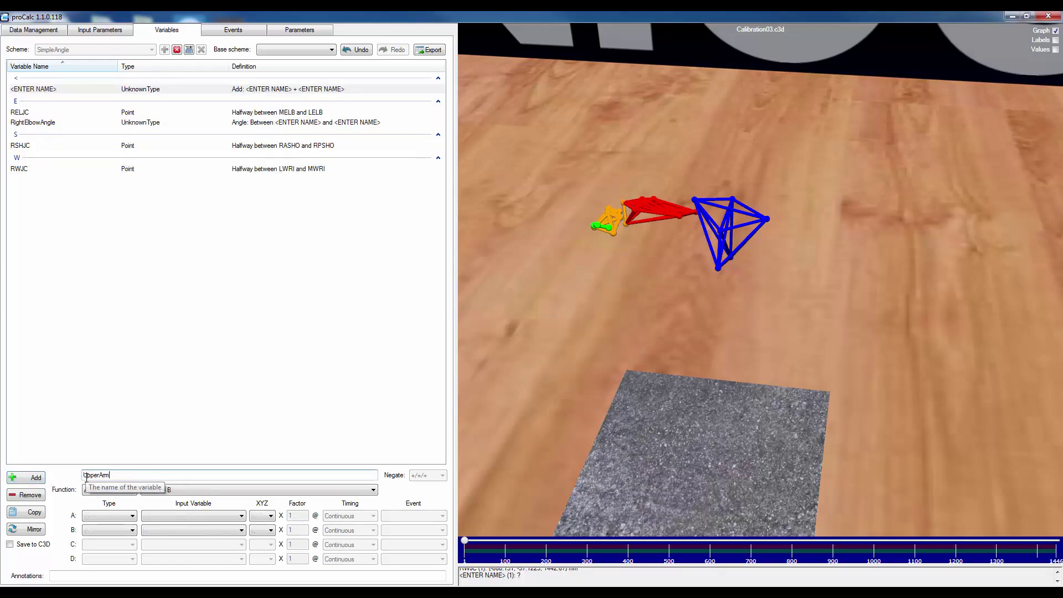
pyautogui.write('perArm')
pyautogui.click(133, 515)
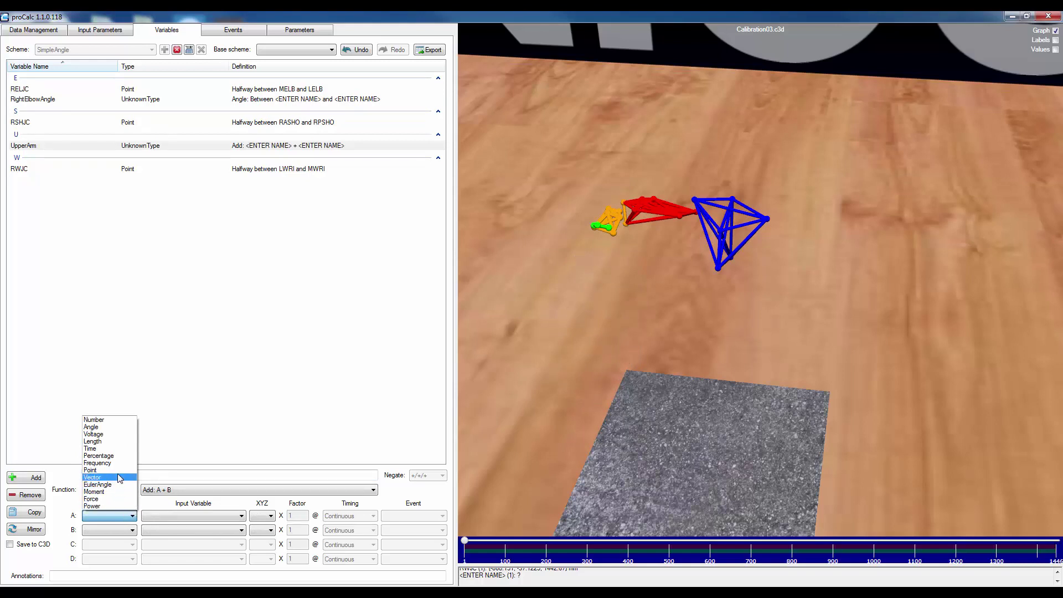
pyautogui.click(159, 495)
pyautogui.click(133, 489)
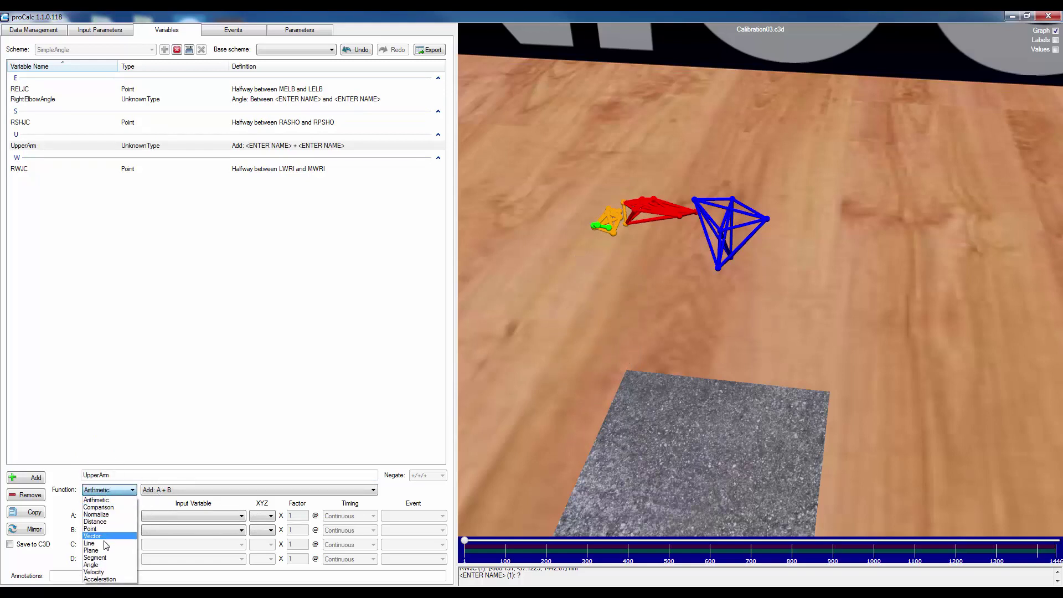
pyautogui.click(105, 537)
pyautogui.click(166, 490)
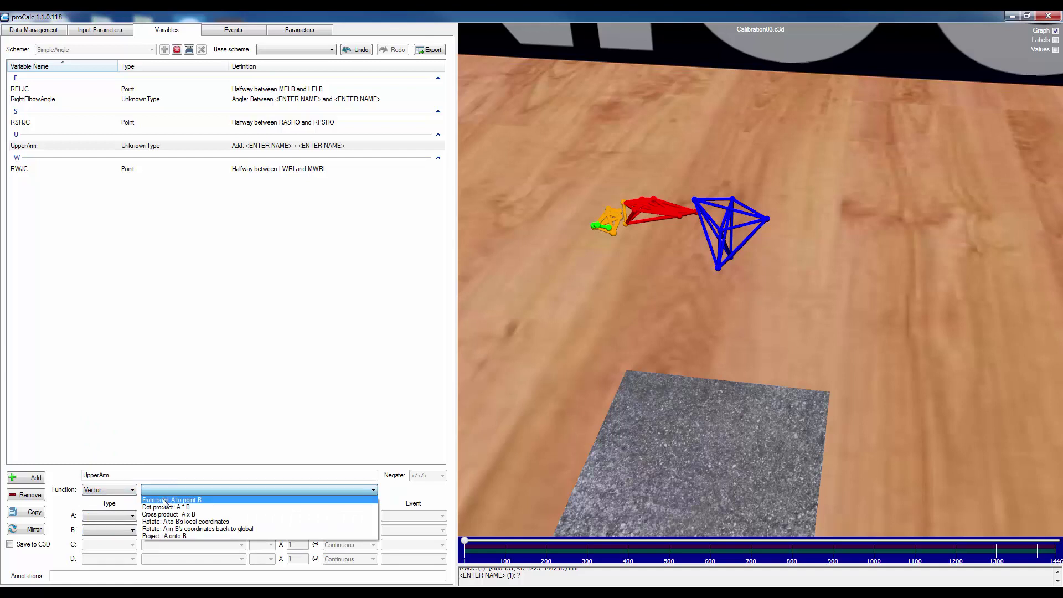
pyautogui.click(164, 502)
# Step: Set the UpperArm vector's input A to RELJC and input B to RSHJC
pyautogui.click(166, 516)
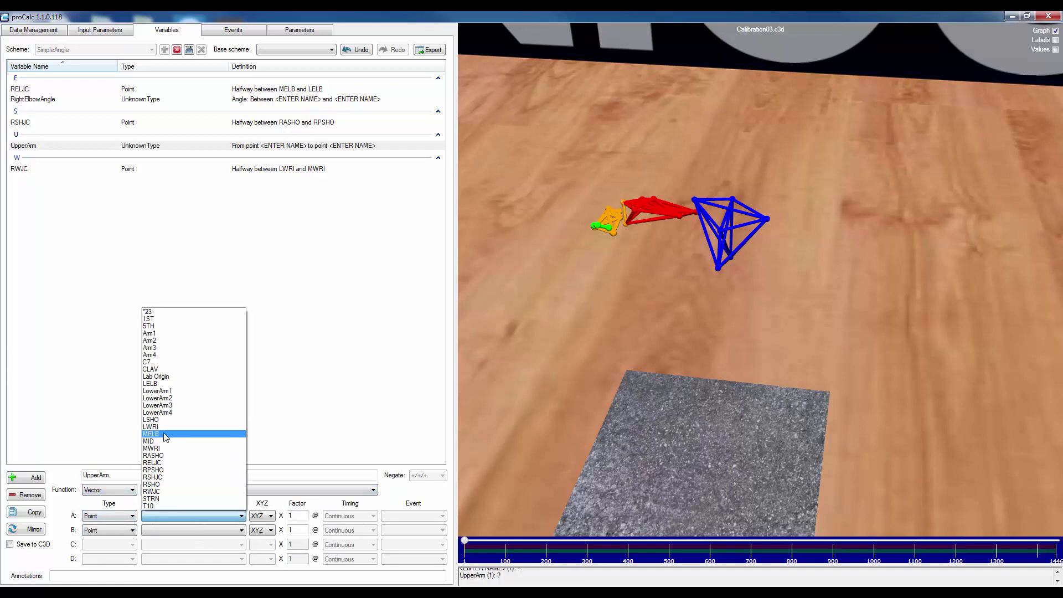
pyautogui.click(152, 463)
pyautogui.click(173, 529)
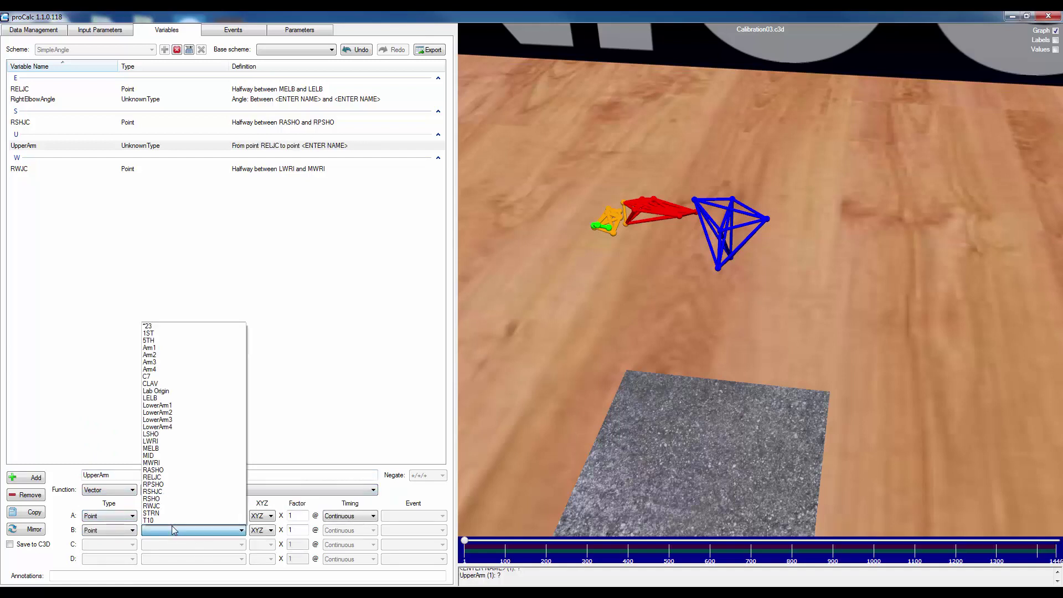
pyautogui.click(152, 491)
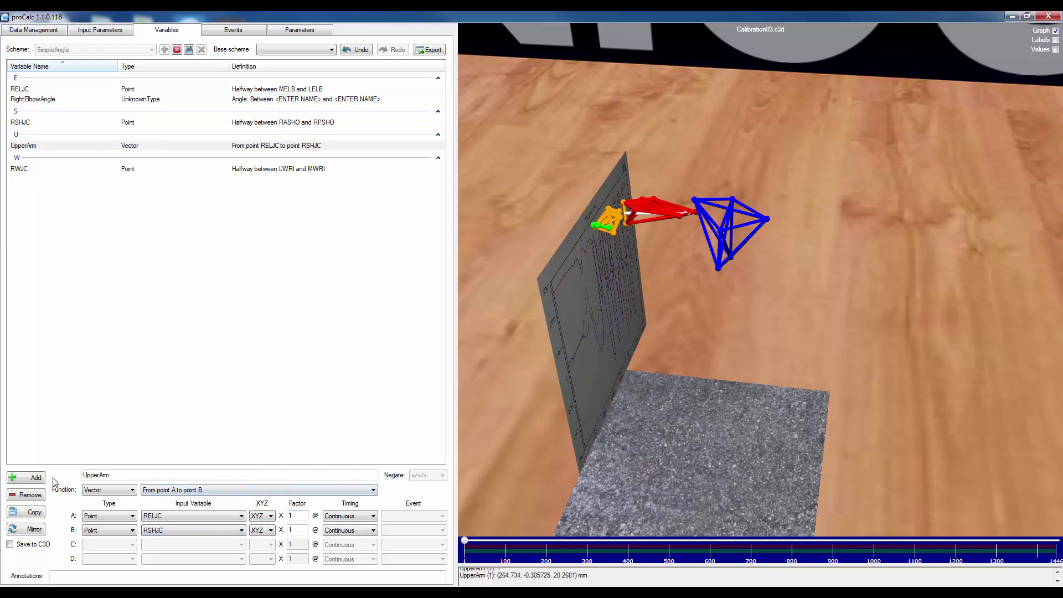
# Step: Add a vector variable named LowerArm that runs from point RELJC to point RWJC
pyautogui.click(36, 478)
pyautogui.write('Low')
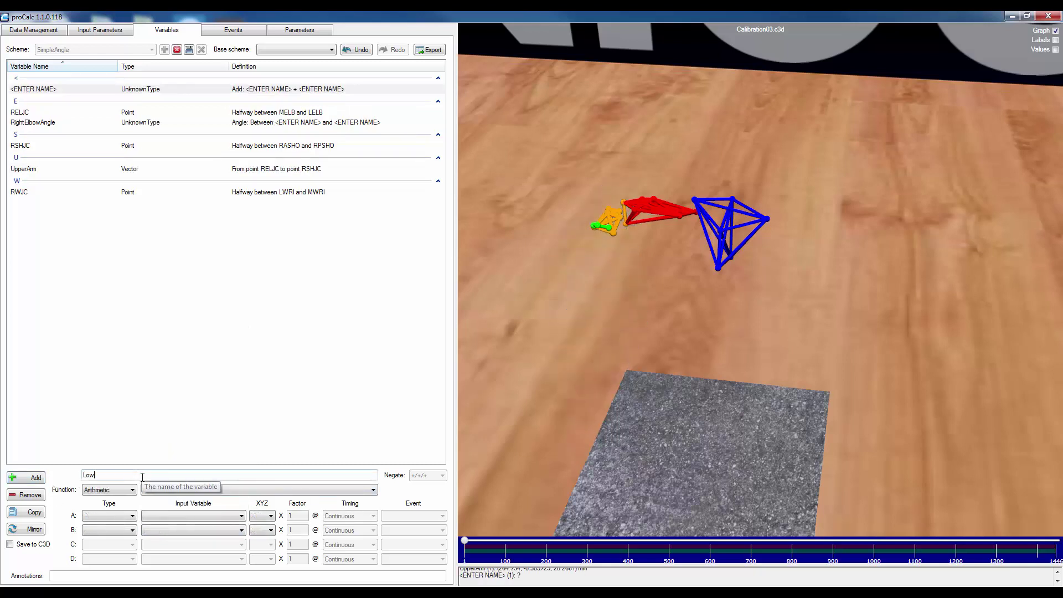
pyautogui.click(128, 489)
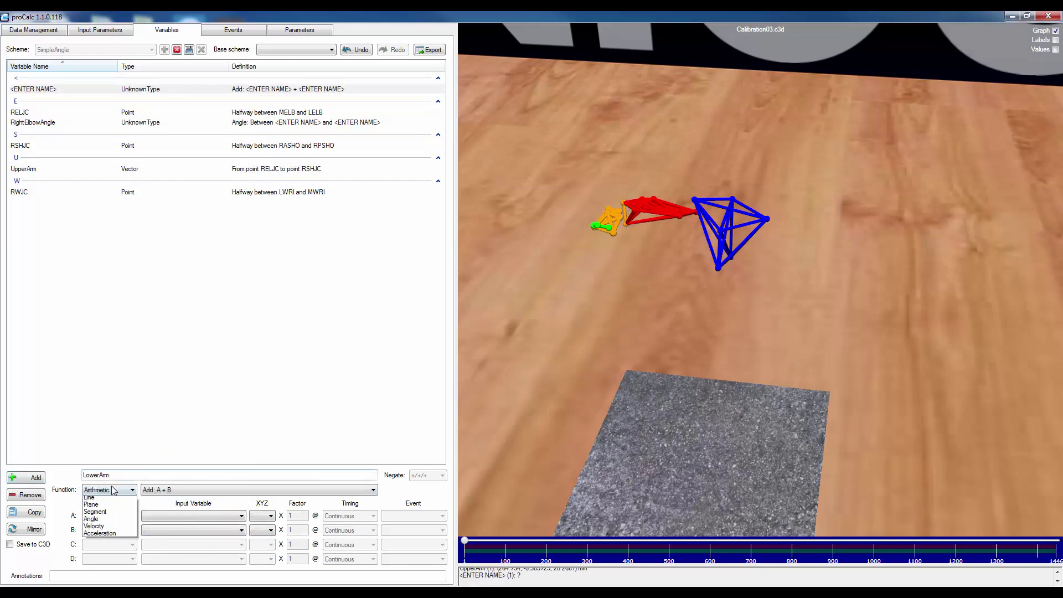
pyautogui.click(105, 541)
pyautogui.click(167, 490)
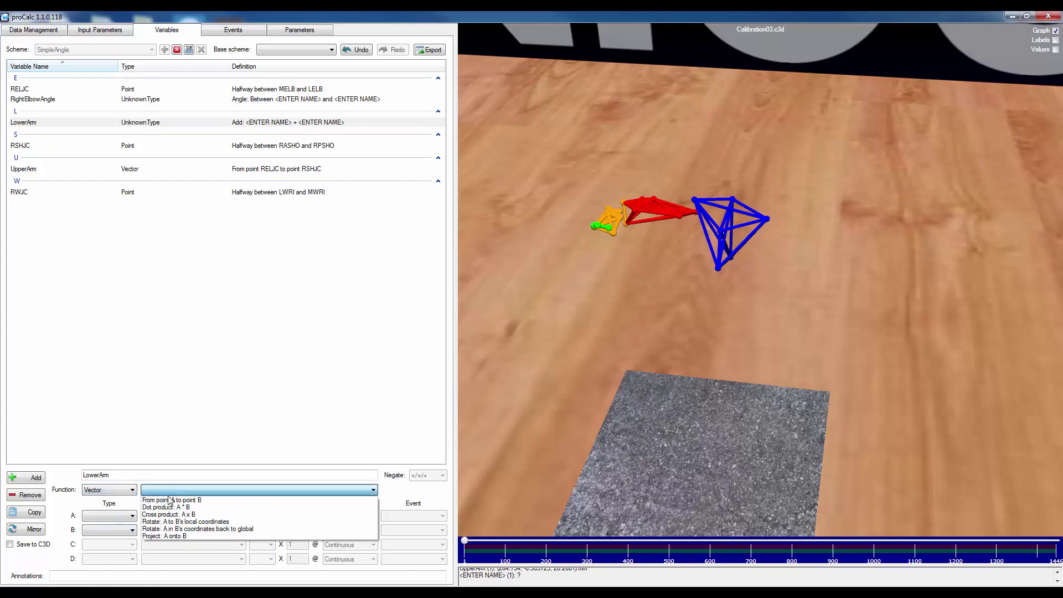
pyautogui.click(169, 498)
pyautogui.click(167, 514)
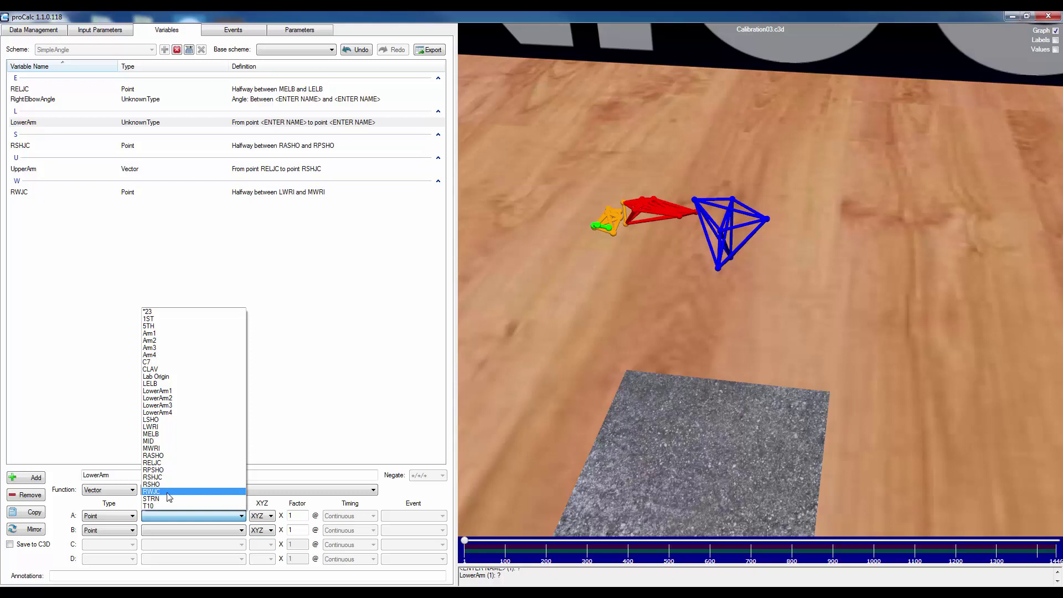
pyautogui.click(158, 463)
pyautogui.click(160, 531)
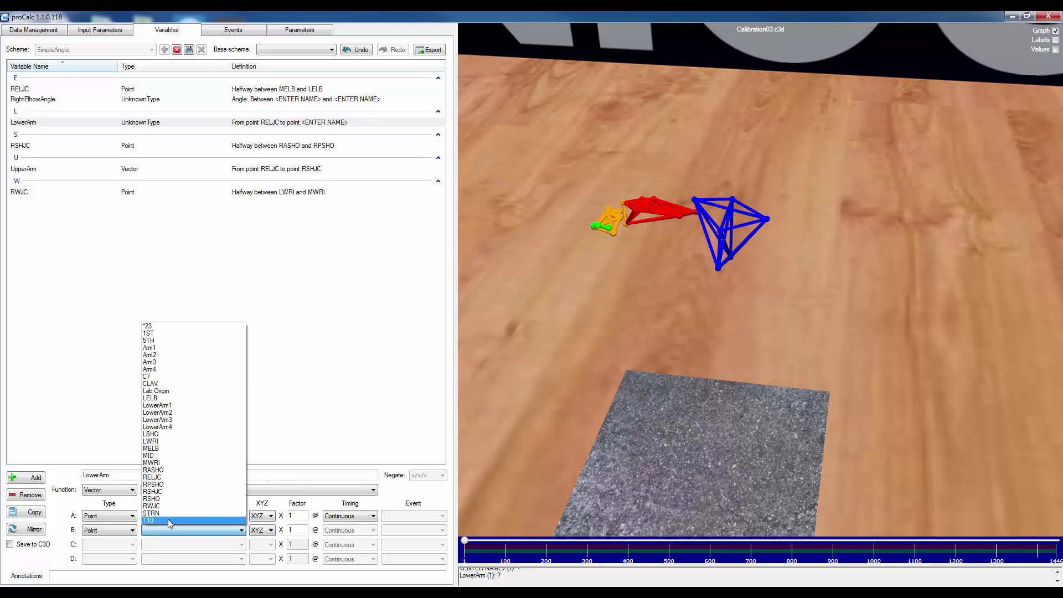
pyautogui.click(164, 506)
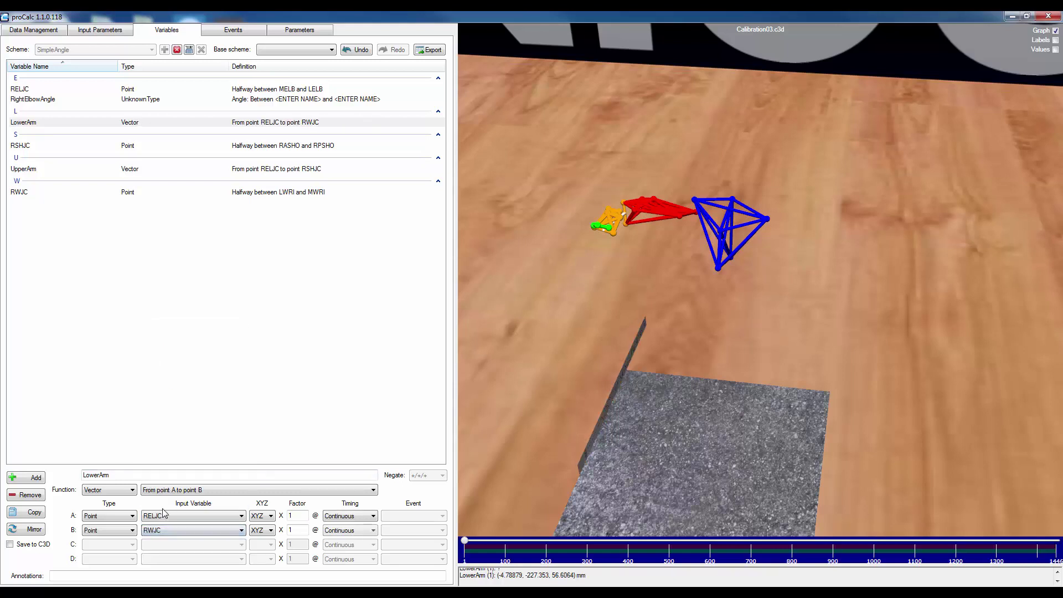
# Step: Define RightElbowAngle as the angle between the vectors UpperArm as input A and LowerArm as input B
pyautogui.moveTo(535, 342); pyautogui.dragTo(588, 347)
pyautogui.moveTo(564, 404); pyautogui.dragTo(526, 392)
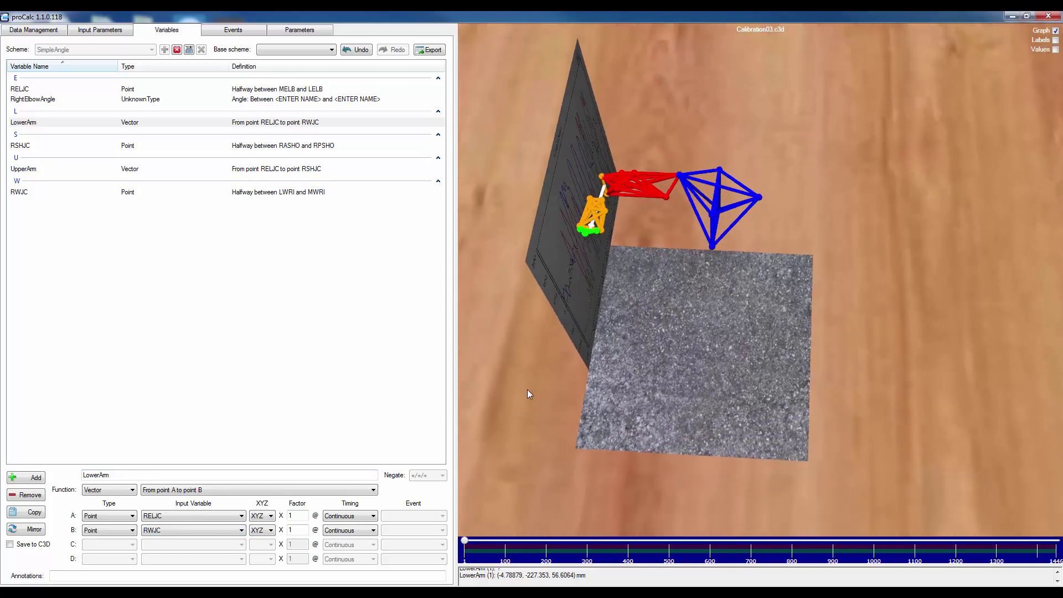
pyautogui.click(44, 101)
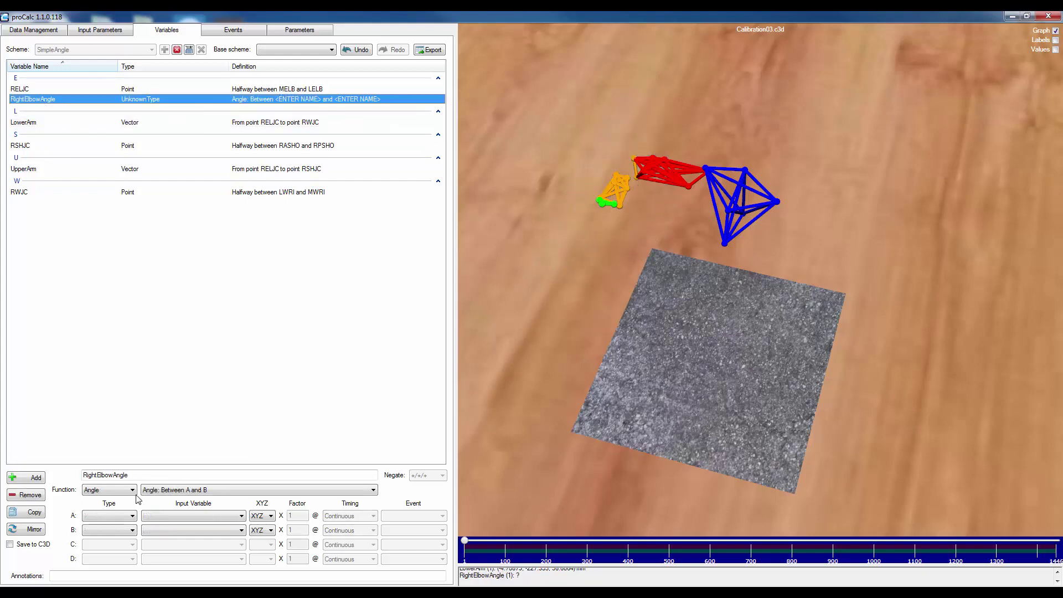
pyautogui.click(181, 490)
pyautogui.click(180, 501)
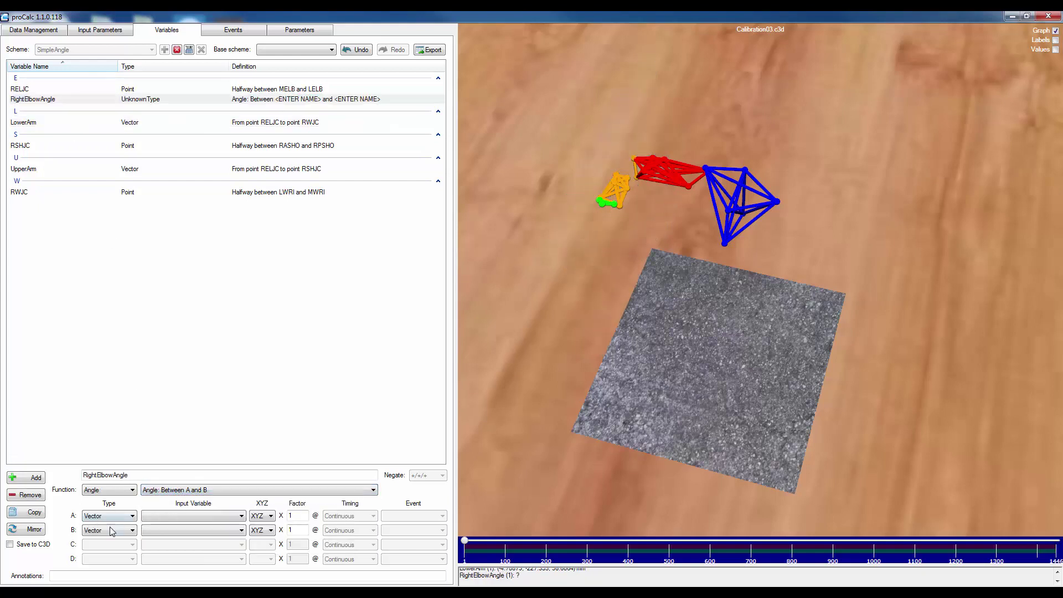
pyautogui.click(166, 516)
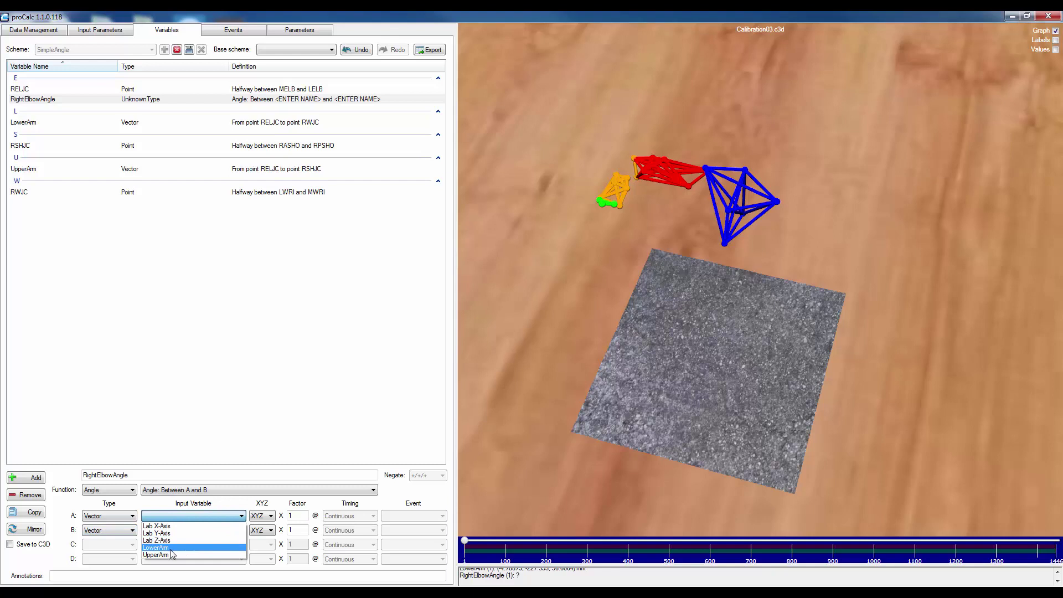
pyautogui.click(166, 554)
pyautogui.click(166, 530)
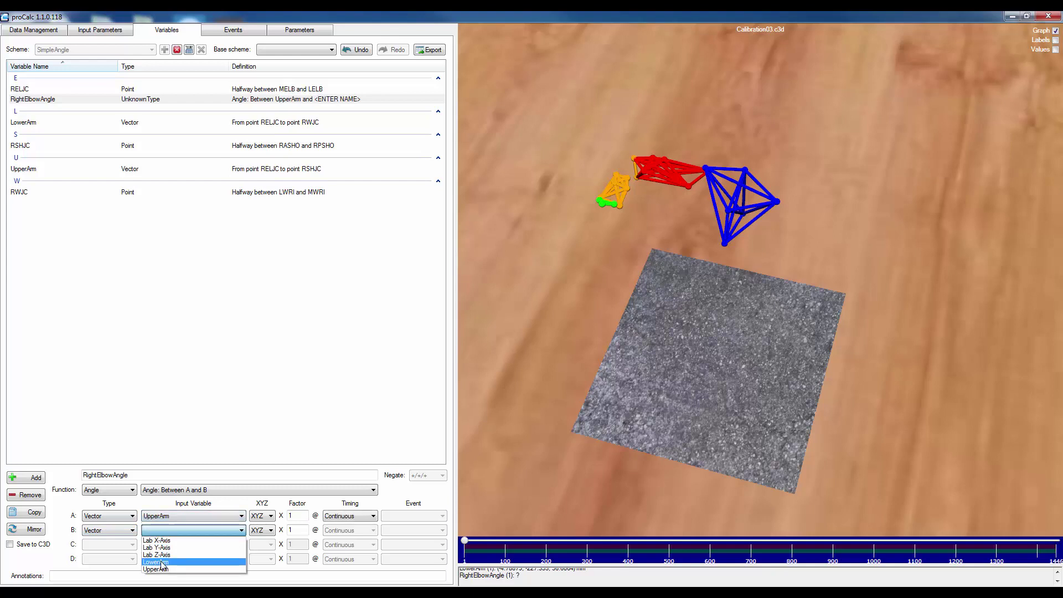
pyautogui.click(157, 561)
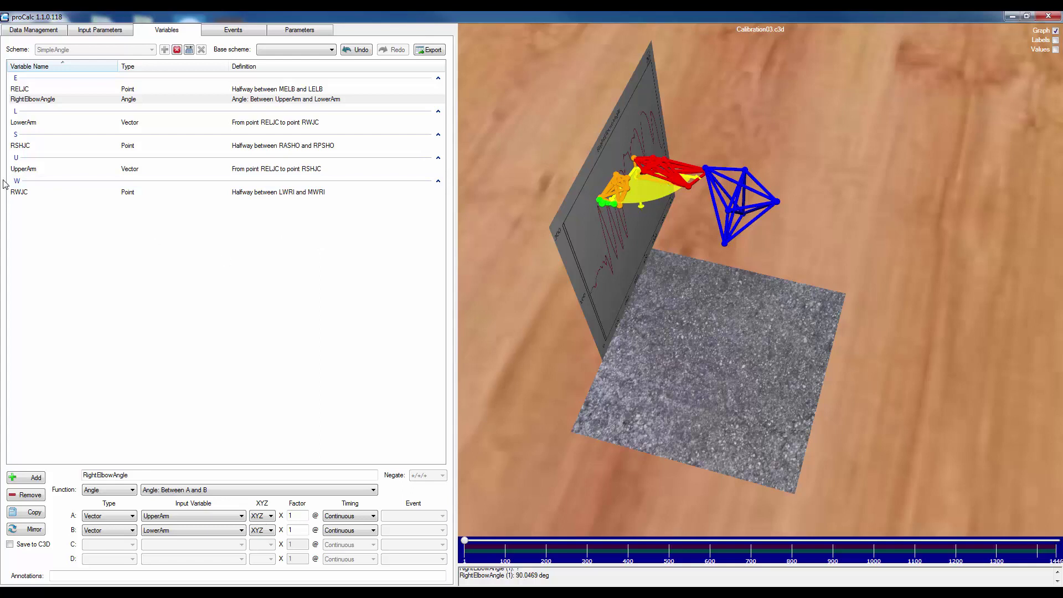
# Step: Reverse the LowerArm vector to run from RWJC to RELJC, and check its effect on RightElbowAngle
pyautogui.click(32, 123)
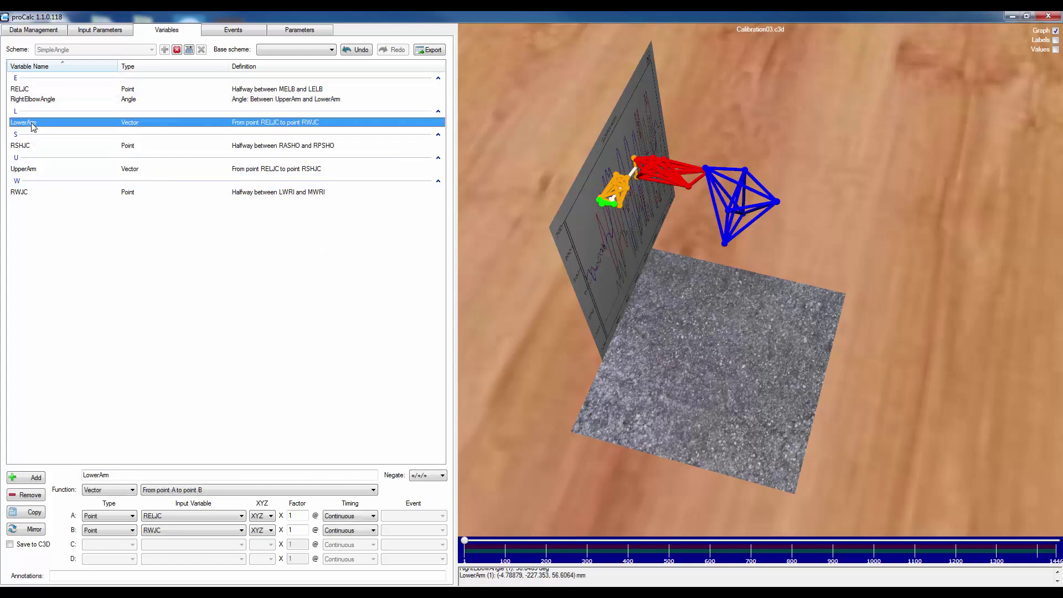
pyautogui.click(195, 517)
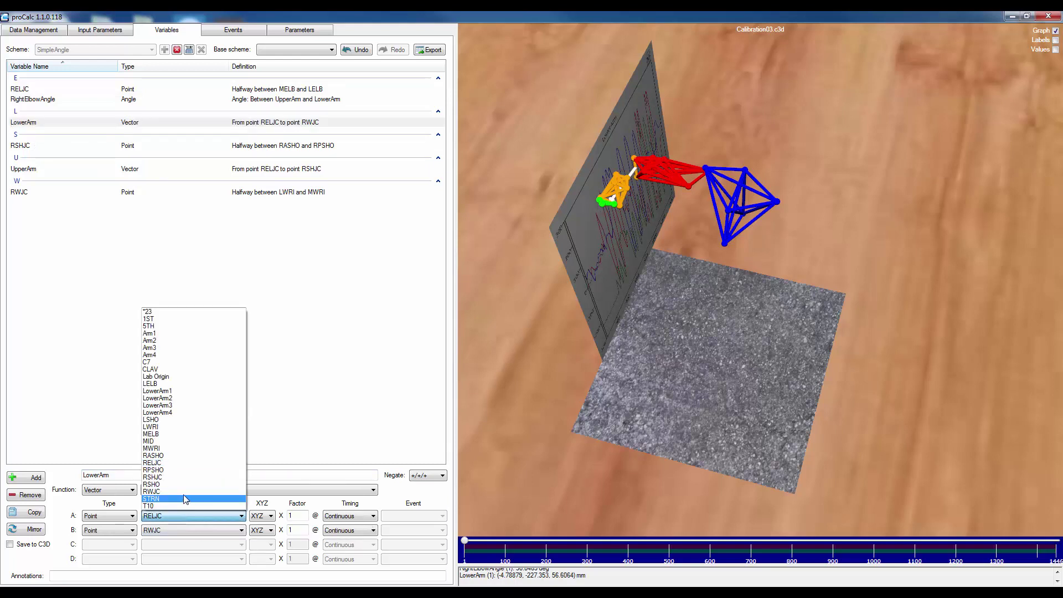
pyautogui.click(185, 491)
pyautogui.click(173, 530)
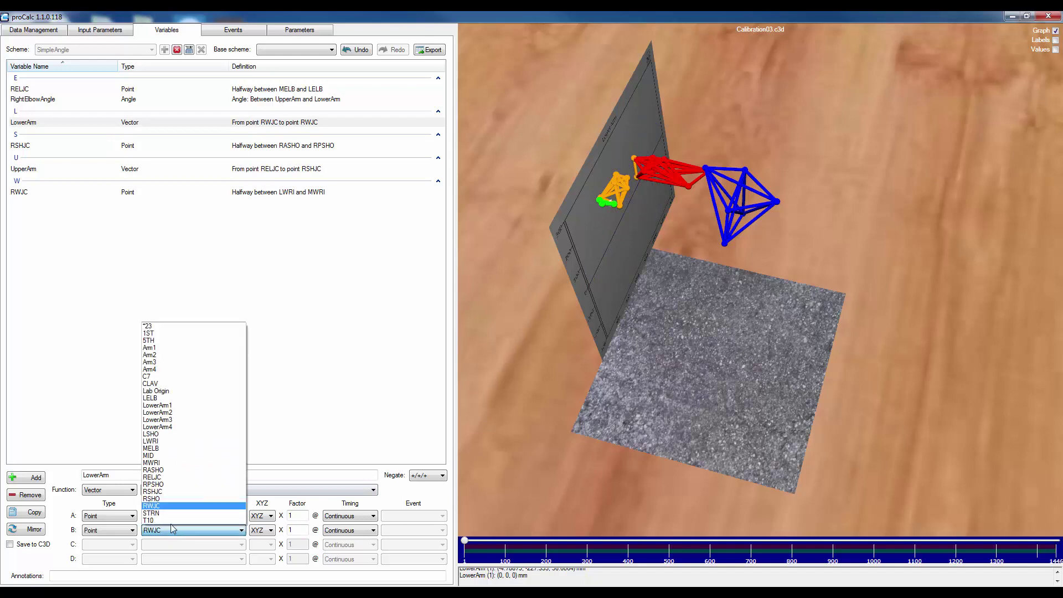
pyautogui.click(171, 477)
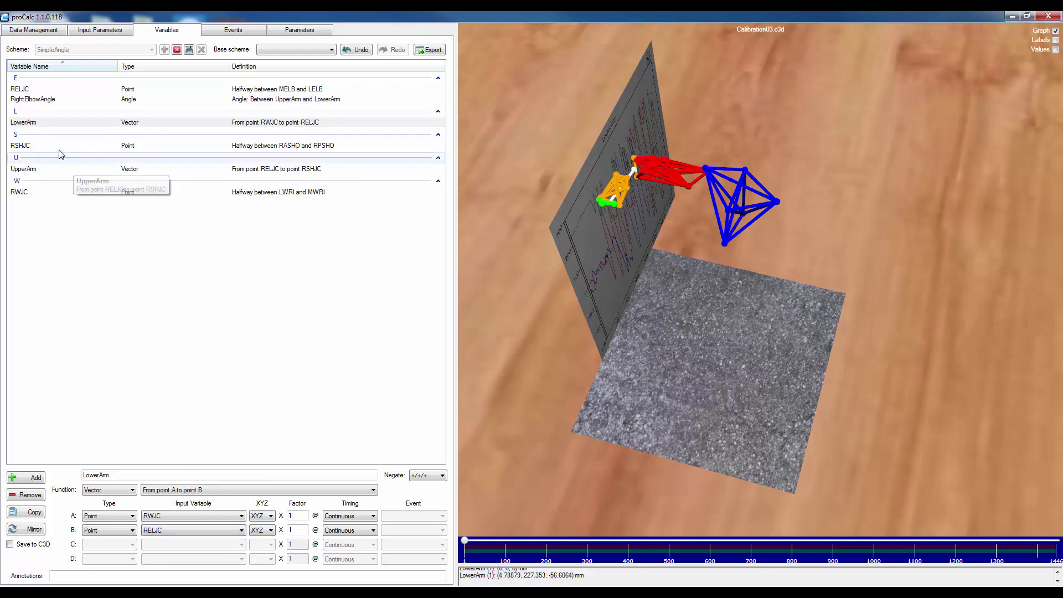
pyautogui.click(50, 101)
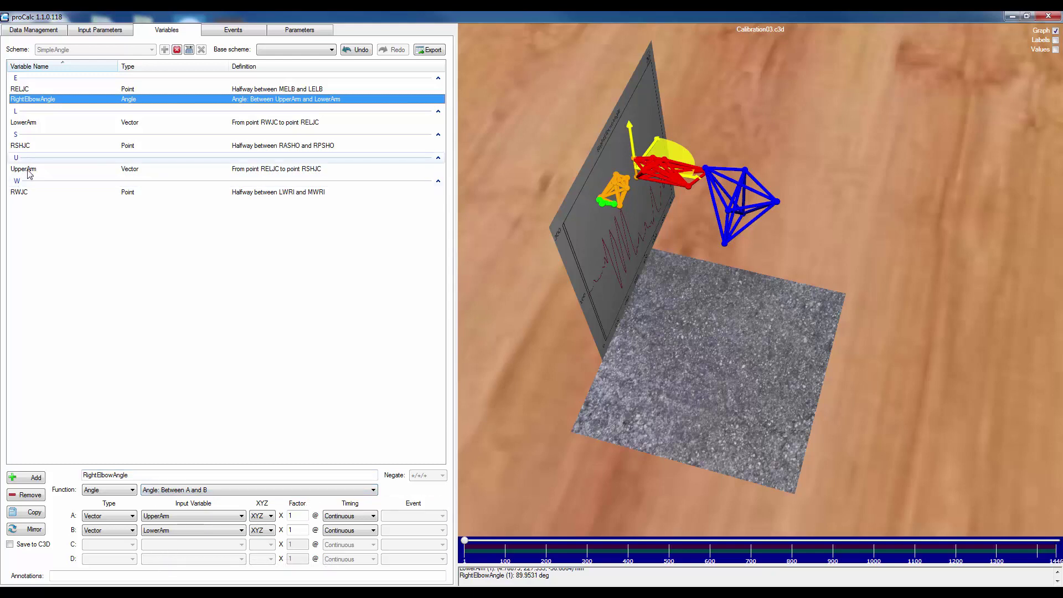
# Step: Reverse the LowerArm vector so it runs from point RELJC to point RWJC
pyautogui.click(22, 192)
pyautogui.click(23, 123)
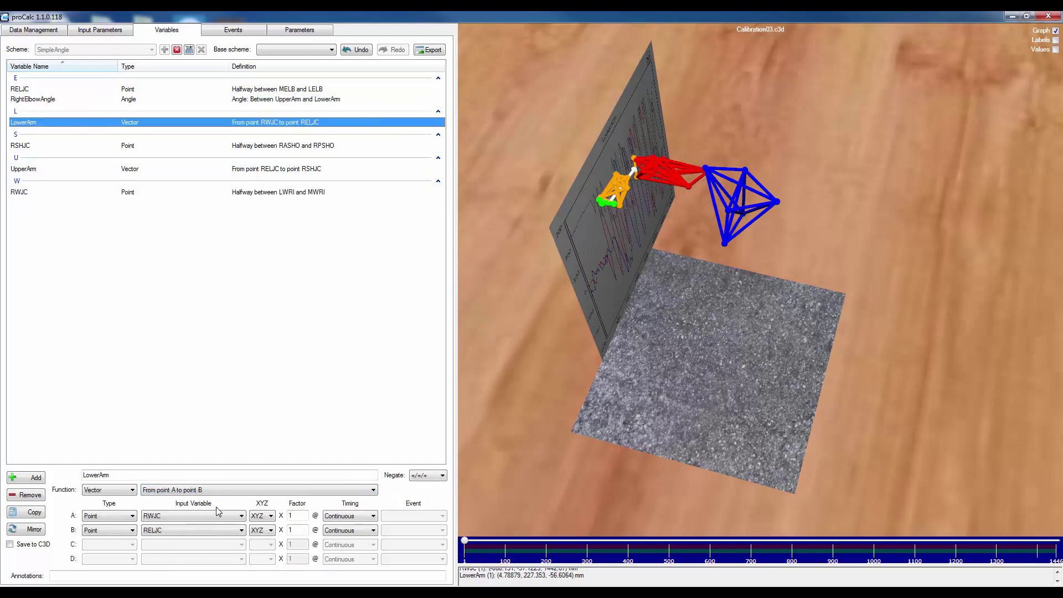
pyautogui.click(207, 516)
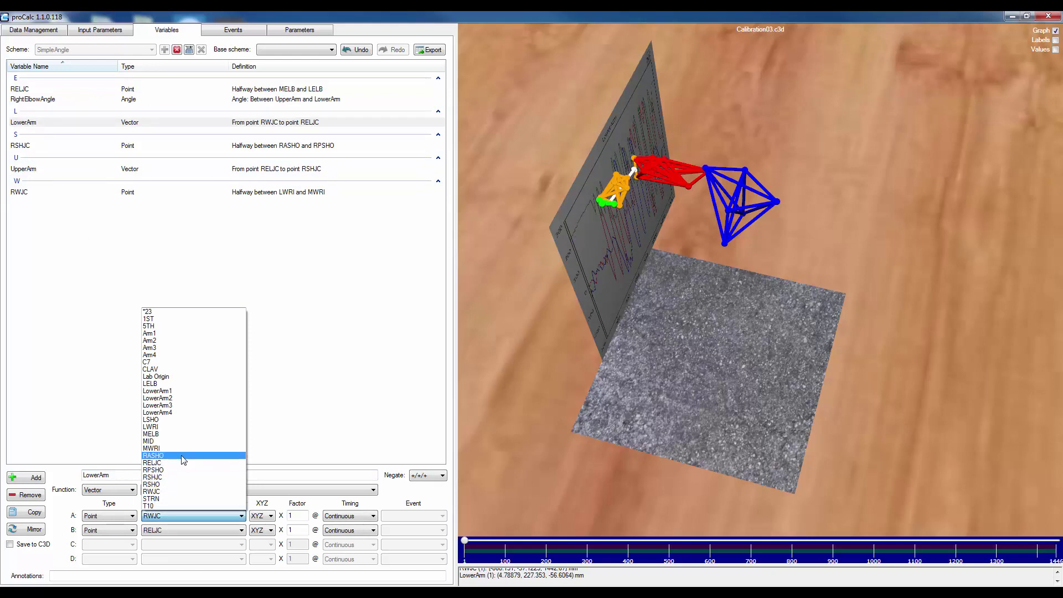
pyautogui.click(166, 491)
pyautogui.click(179, 531)
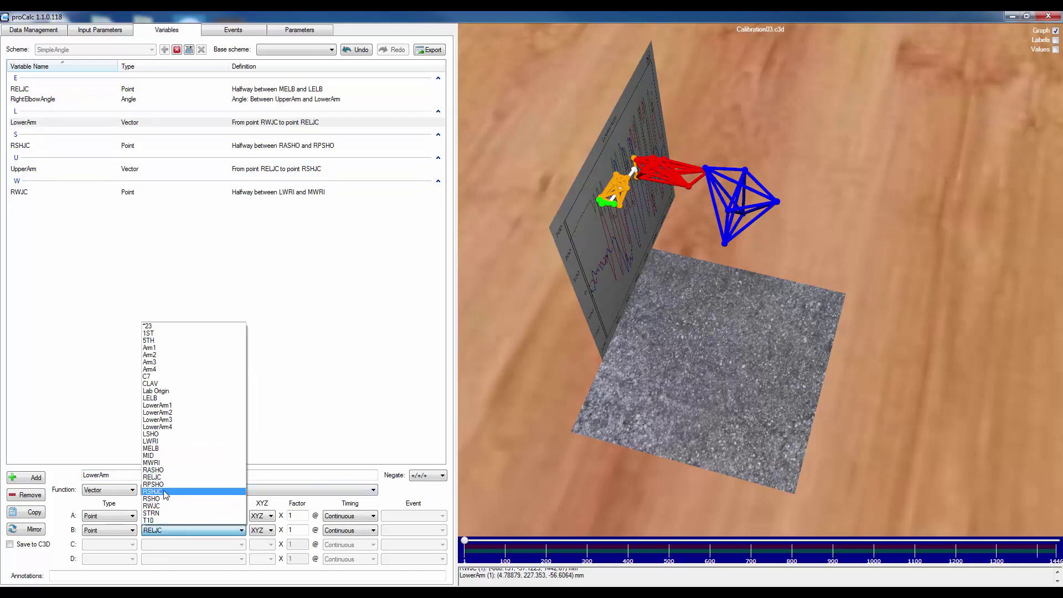
pyautogui.click(178, 548)
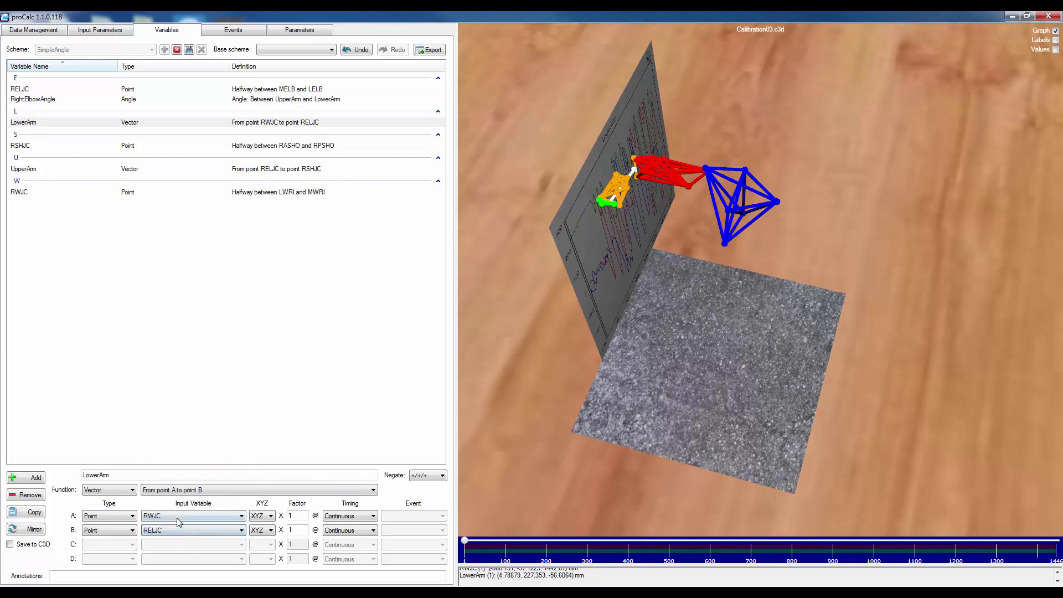
pyautogui.click(178, 518)
pyautogui.click(177, 469)
pyautogui.click(177, 529)
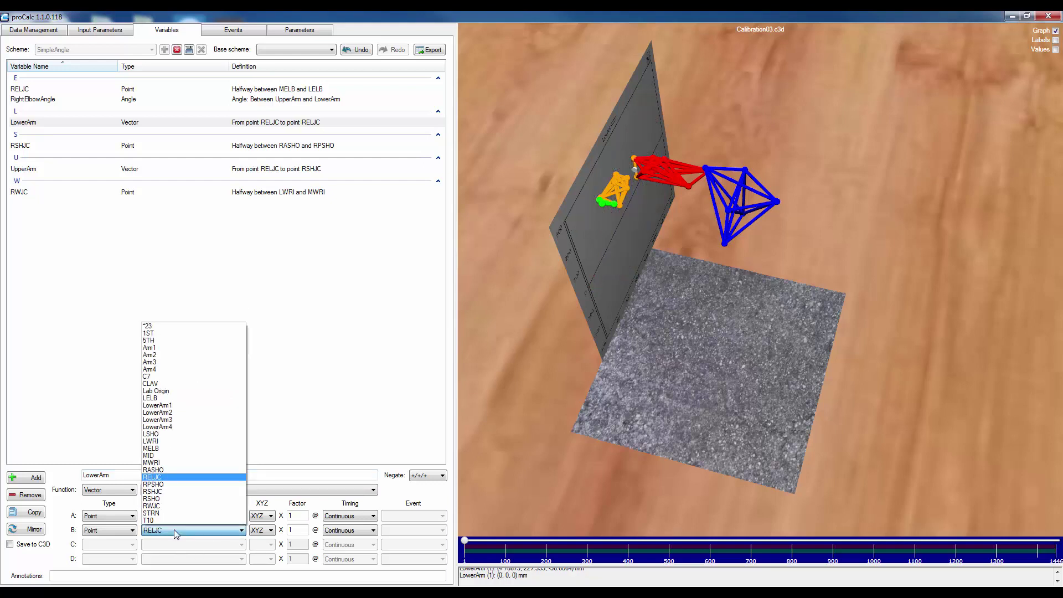
pyautogui.click(163, 507)
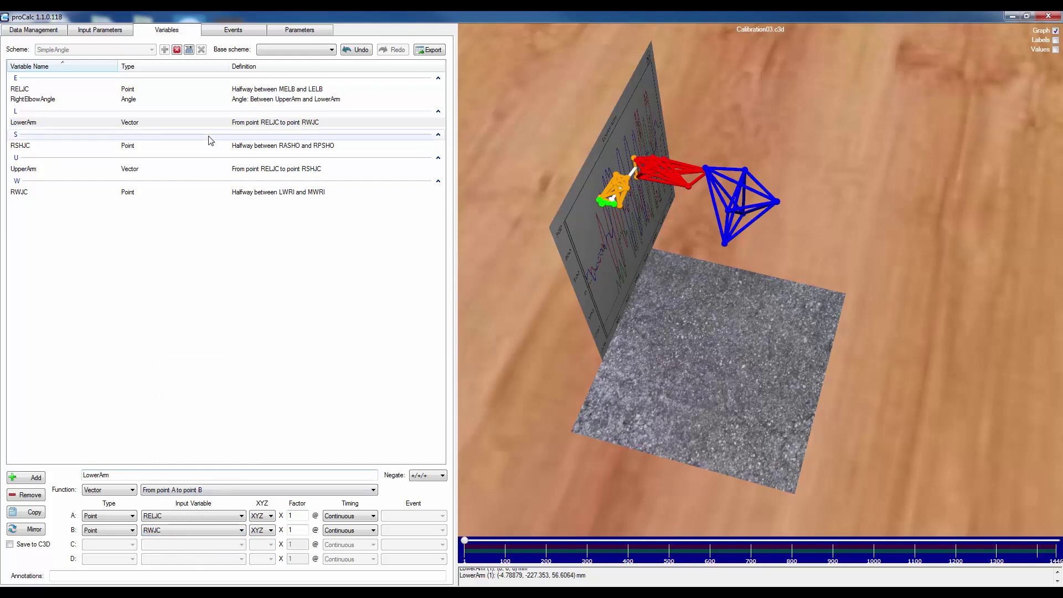
# Step: Mark RightElbowAngle for saving to C3D and save the SimpleAngle scheme
pyautogui.click(64, 100)
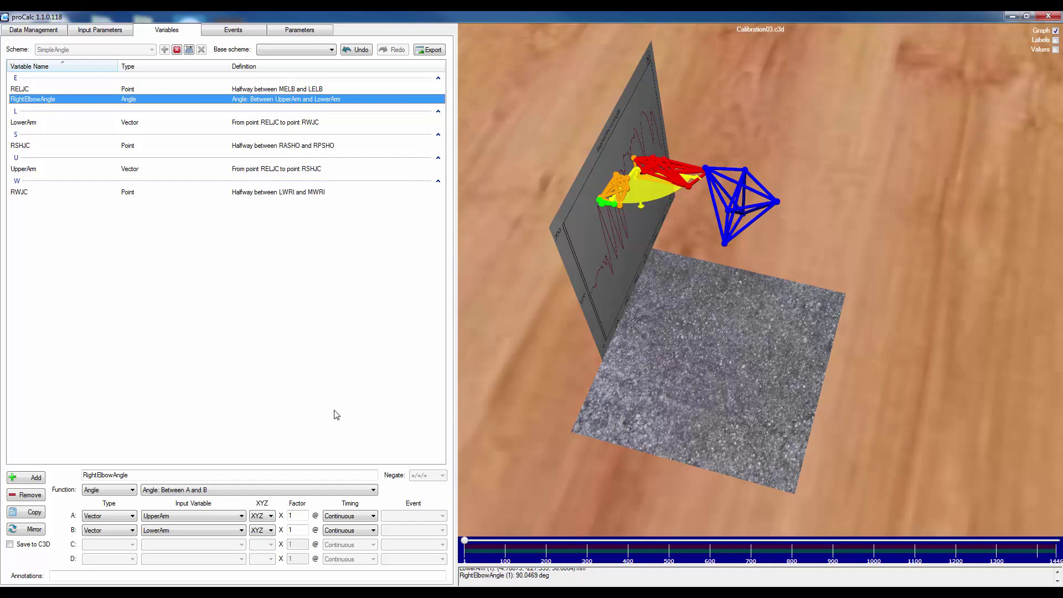
pyautogui.click(10, 544)
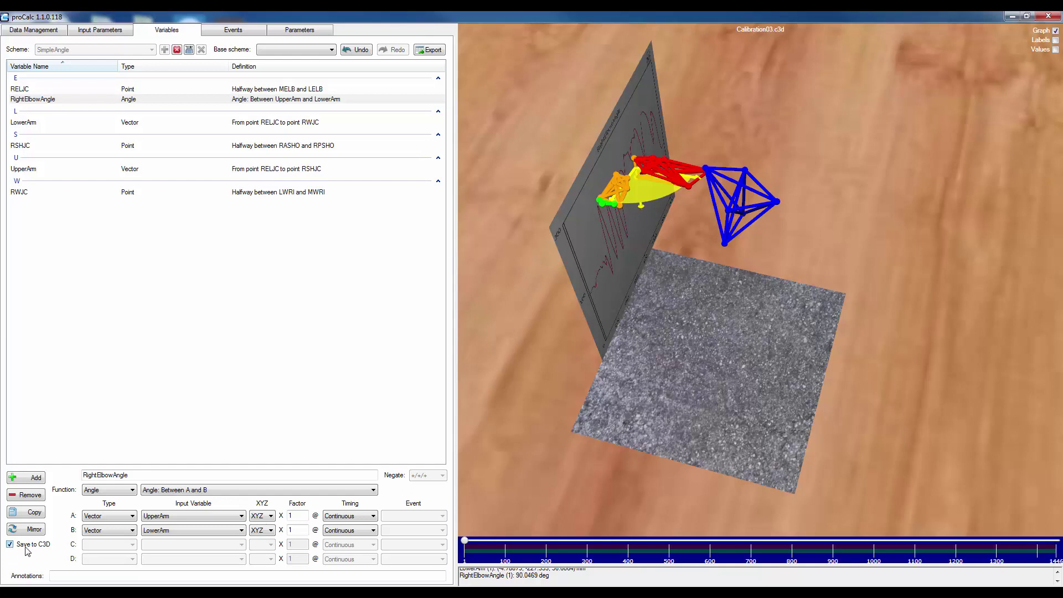
pyautogui.click(189, 50)
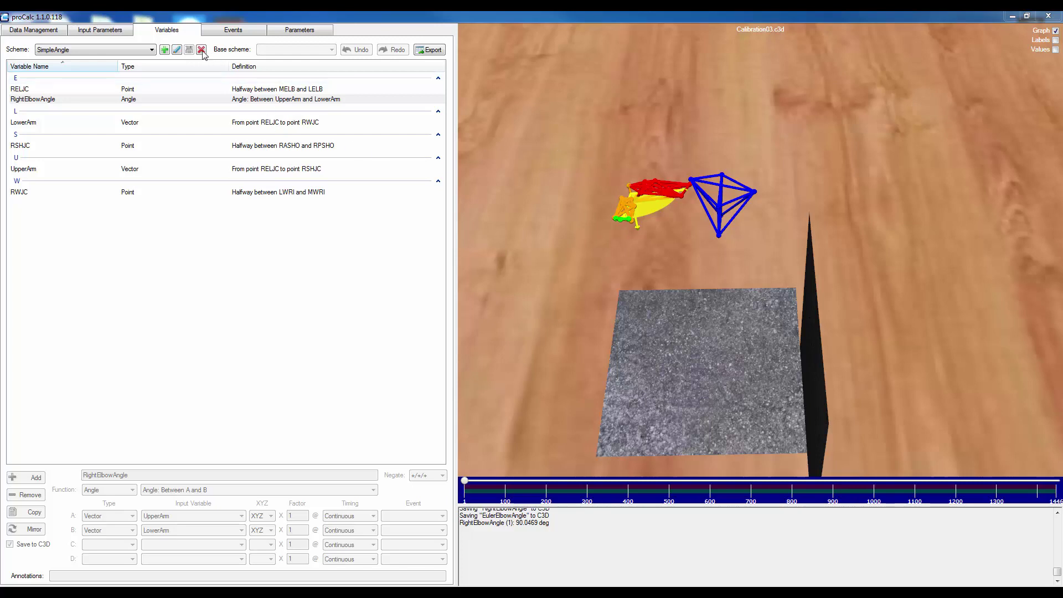
# Step: Create a new variable scheme named EulerAngle and set SimpleAngle as its base scheme
pyautogui.click(163, 50)
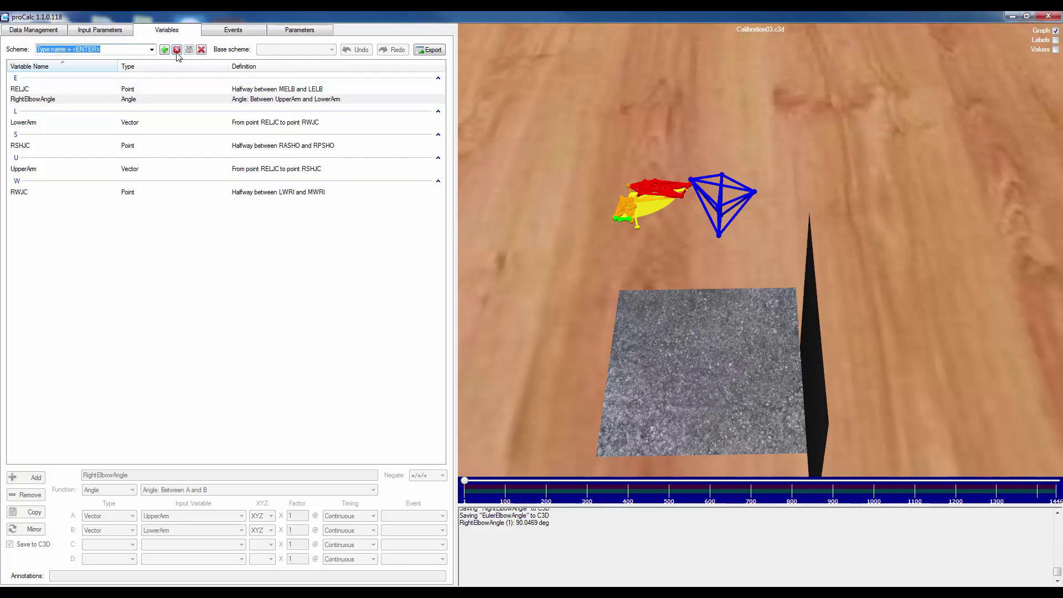
pyautogui.write('Eu')
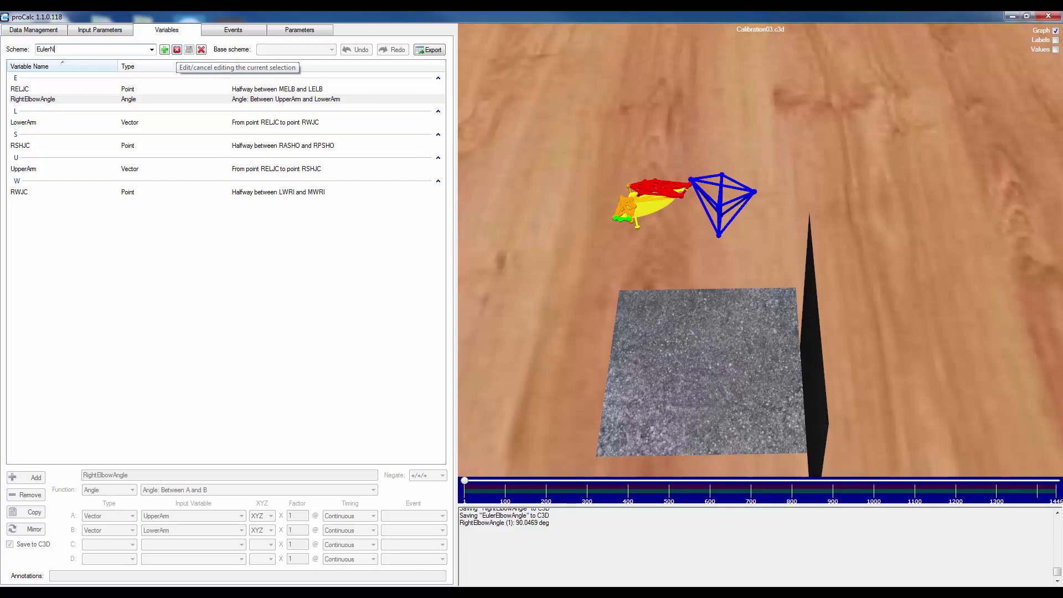
pyautogui.write('lerAngle')
pyautogui.press('Return')
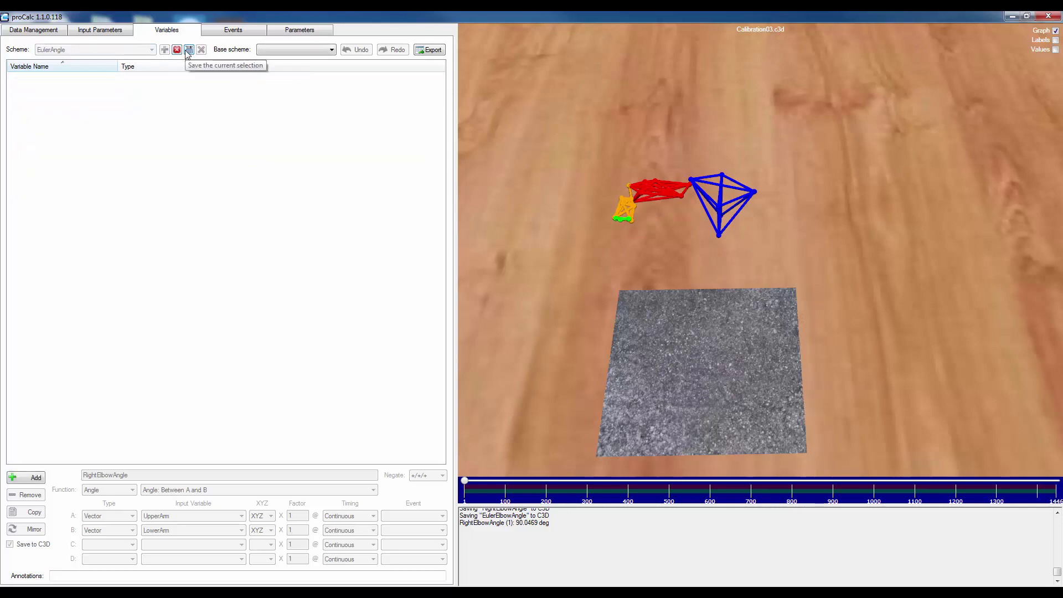
pyautogui.click(308, 51)
pyautogui.click(286, 185)
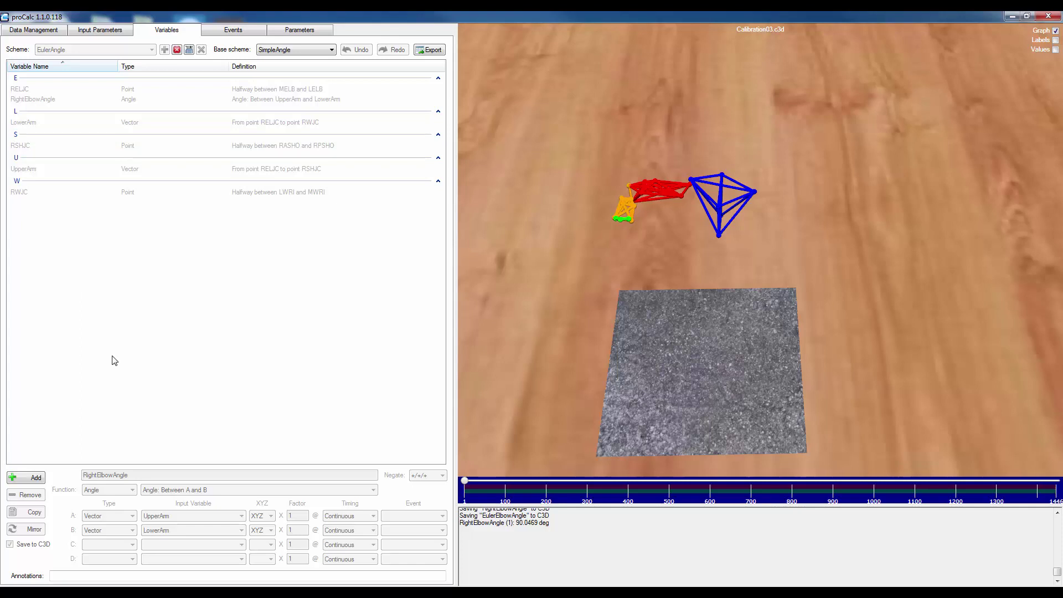
# Step: Add a Segment variable named UpperArmSegment with origin A, X-axis from A to B and Z-axis as (A to B)x(A to C)
pyautogui.click(35, 478)
pyautogui.write('Uppe')
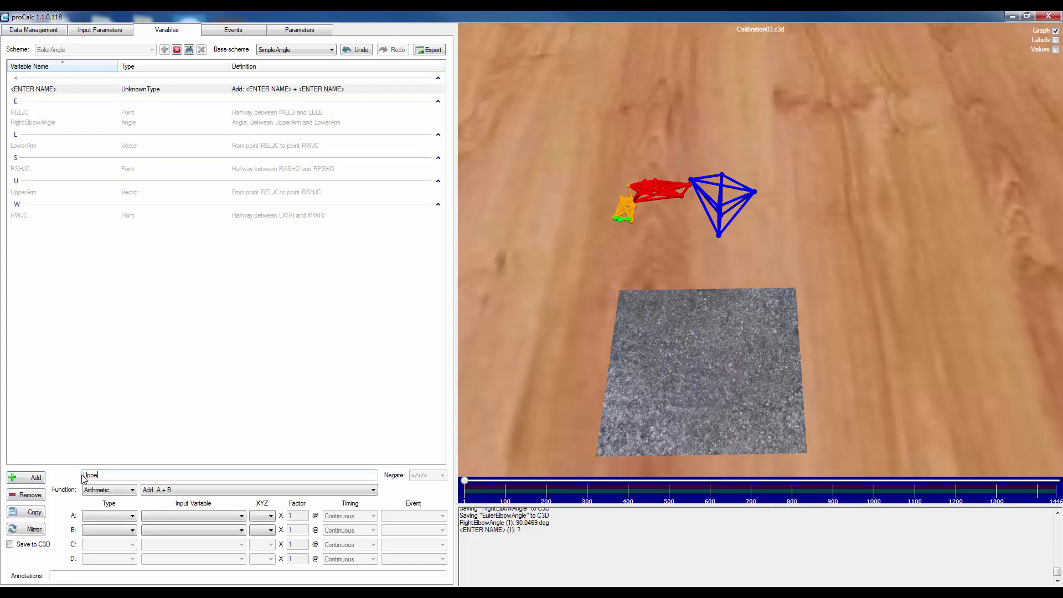
pyautogui.write('rArm')
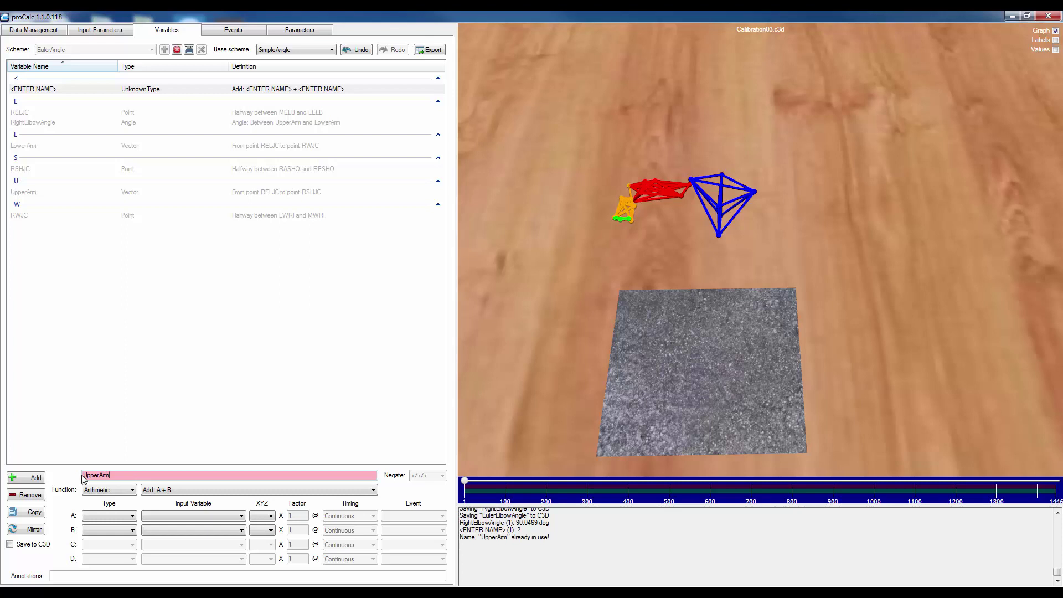
pyautogui.write('Segment')
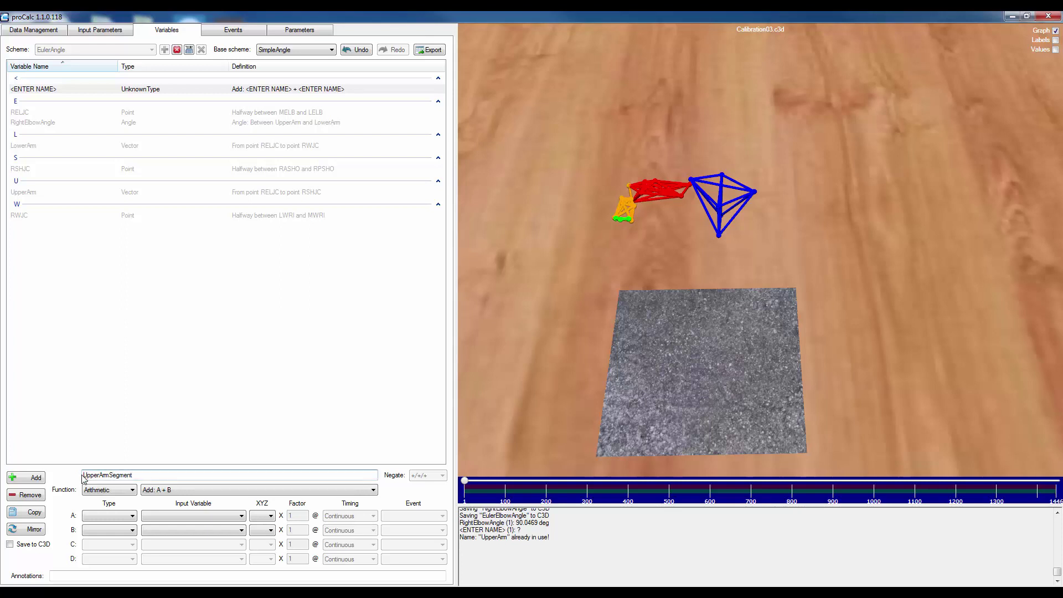
pyautogui.click(106, 491)
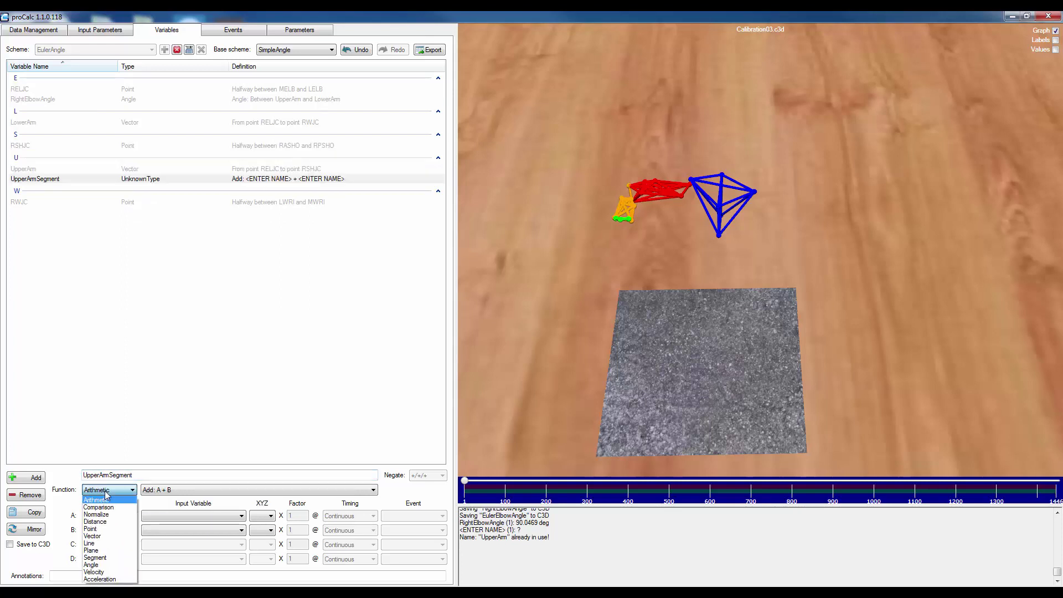
pyautogui.click(96, 558)
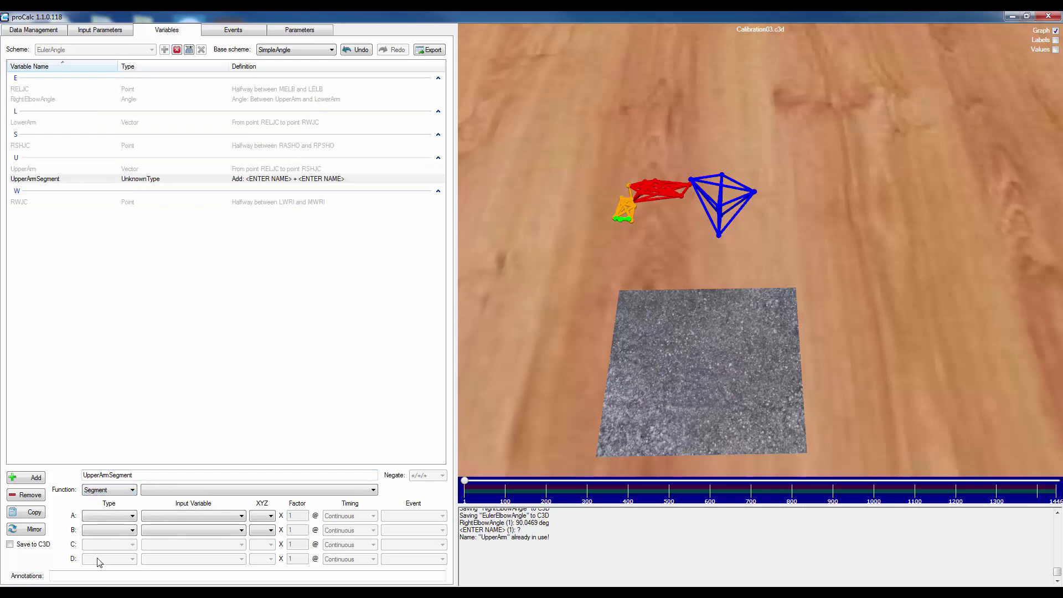
pyautogui.click(173, 490)
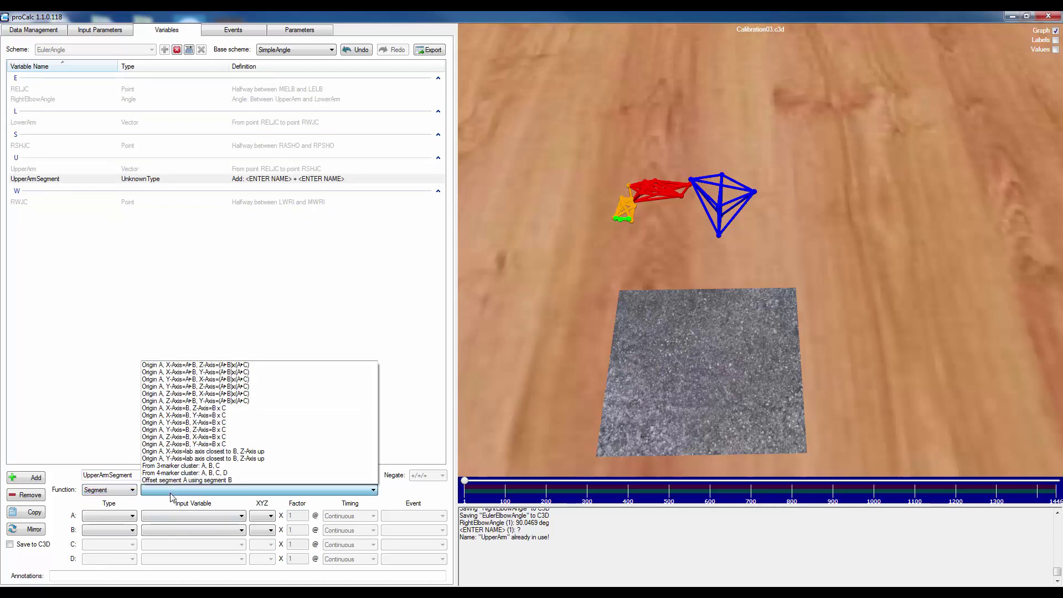
pyautogui.click(221, 366)
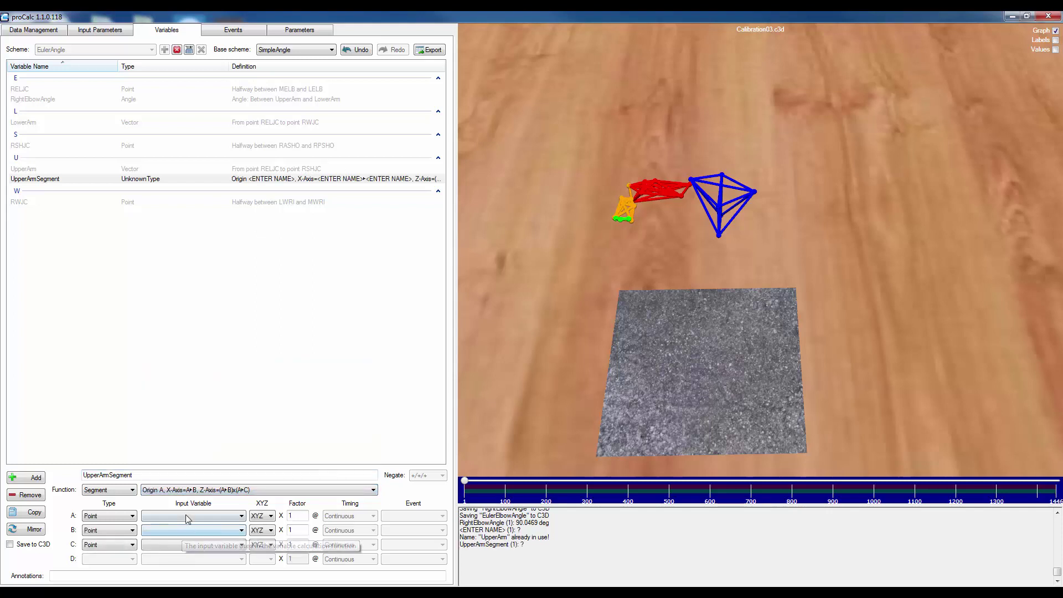
# Step: Set UpperArmSegment's points A, B and C to RELJC, RSHJC and LELB, and change its A-to-B axis to Y, keeping Z as the cross product
pyautogui.click(188, 517)
pyautogui.click(187, 463)
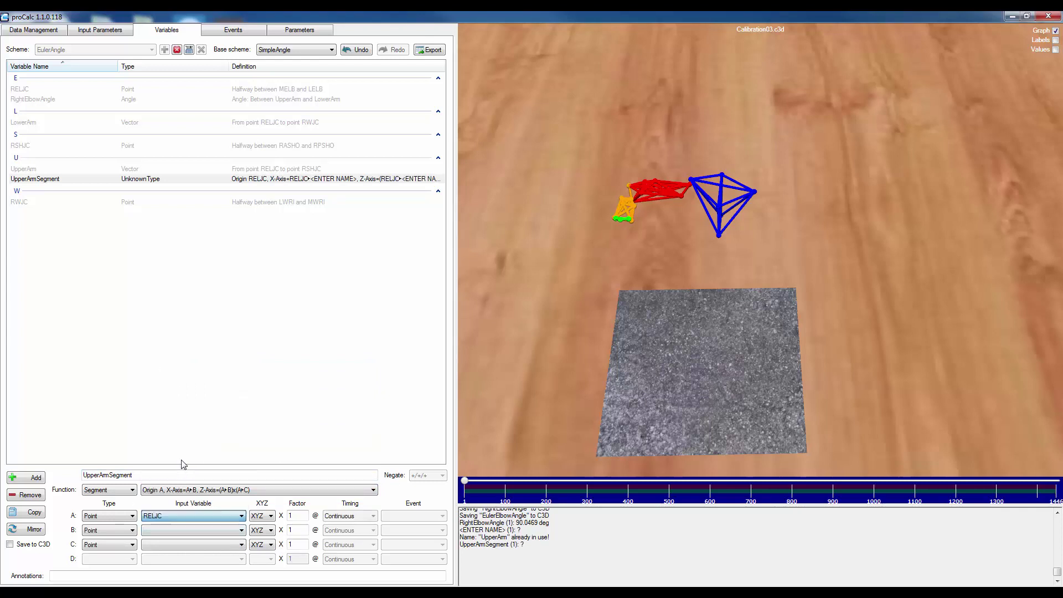
pyautogui.click(184, 530)
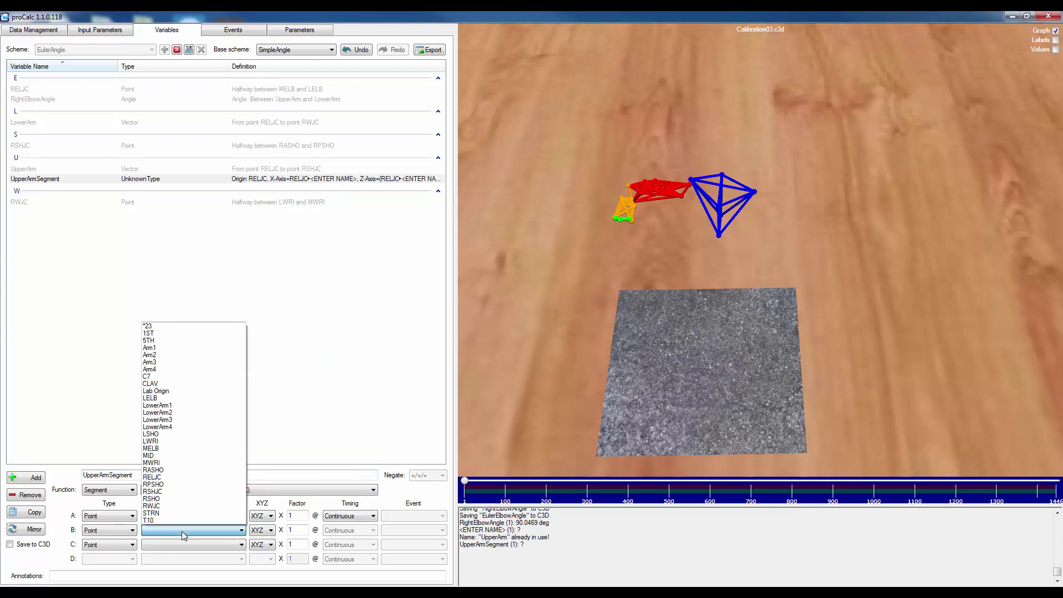
pyautogui.click(185, 494)
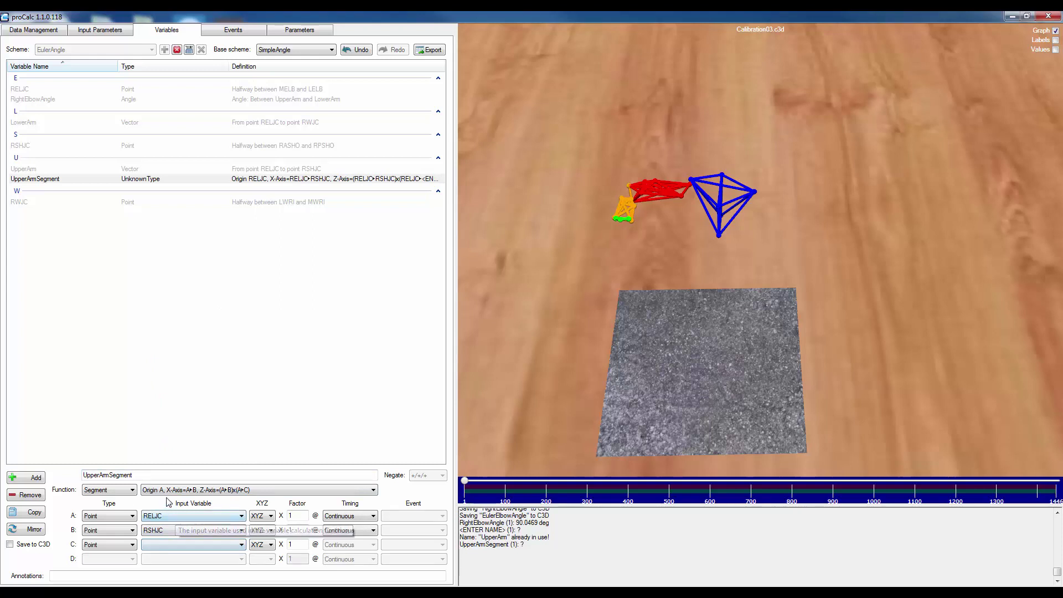
pyautogui.click(182, 545)
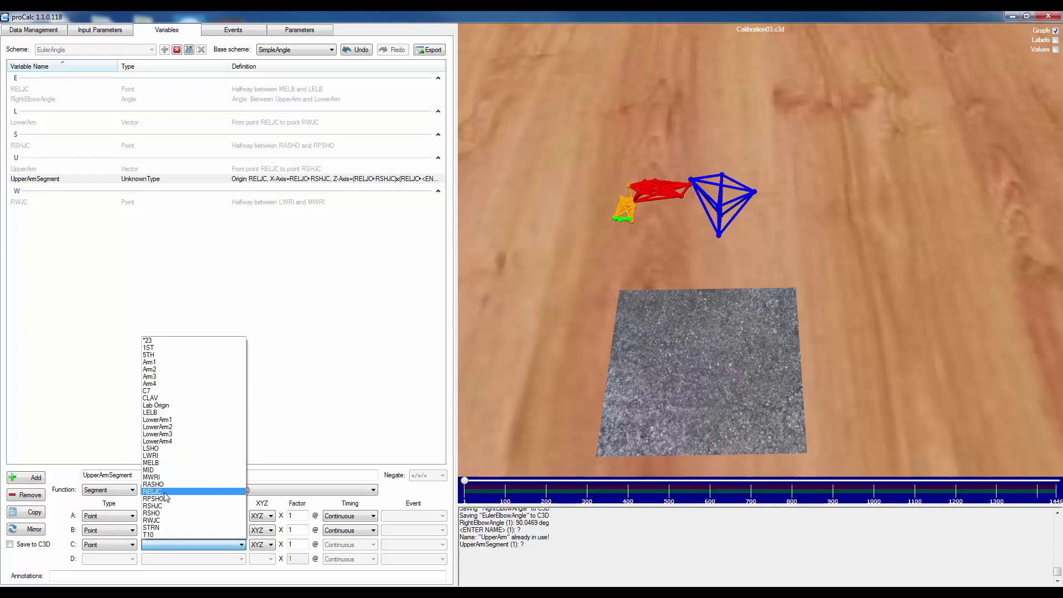
pyautogui.click(166, 412)
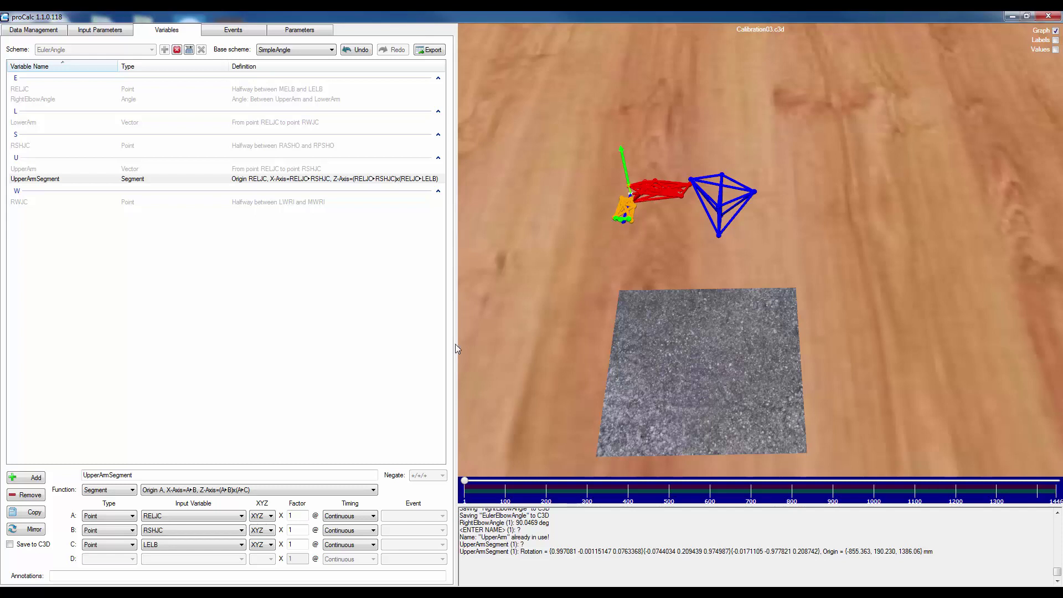
pyautogui.click(319, 490)
pyautogui.click(278, 391)
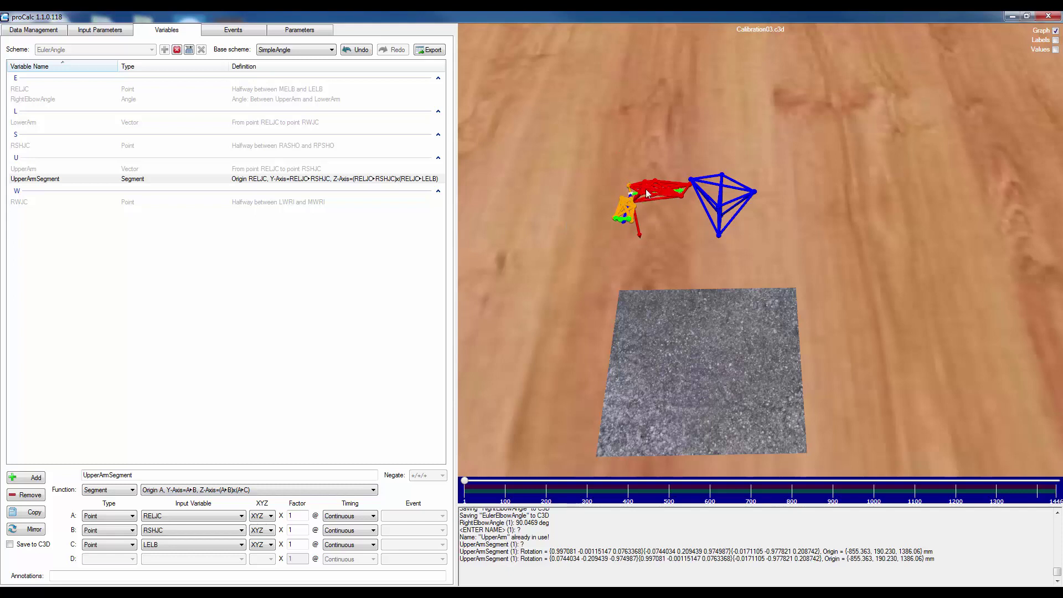
# Step: Add a Segment variable named LowerArmSegment with origin A, Y-axis from A to B and X-axis as (A to B)x(A to C)
pyautogui.click(26, 477)
pyautogui.write('Lower')
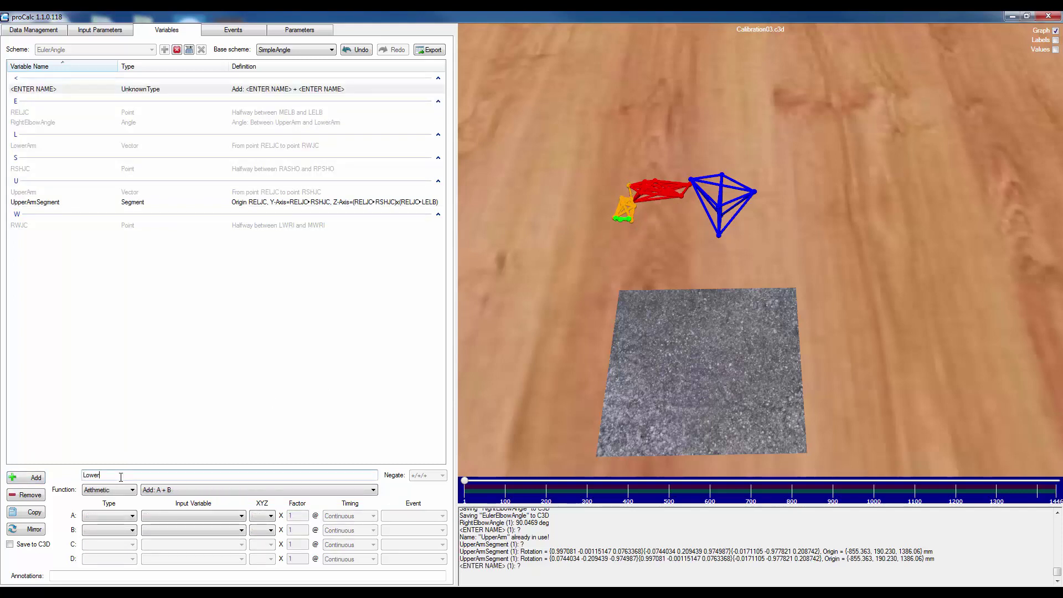
pyautogui.write('ArmSegment')
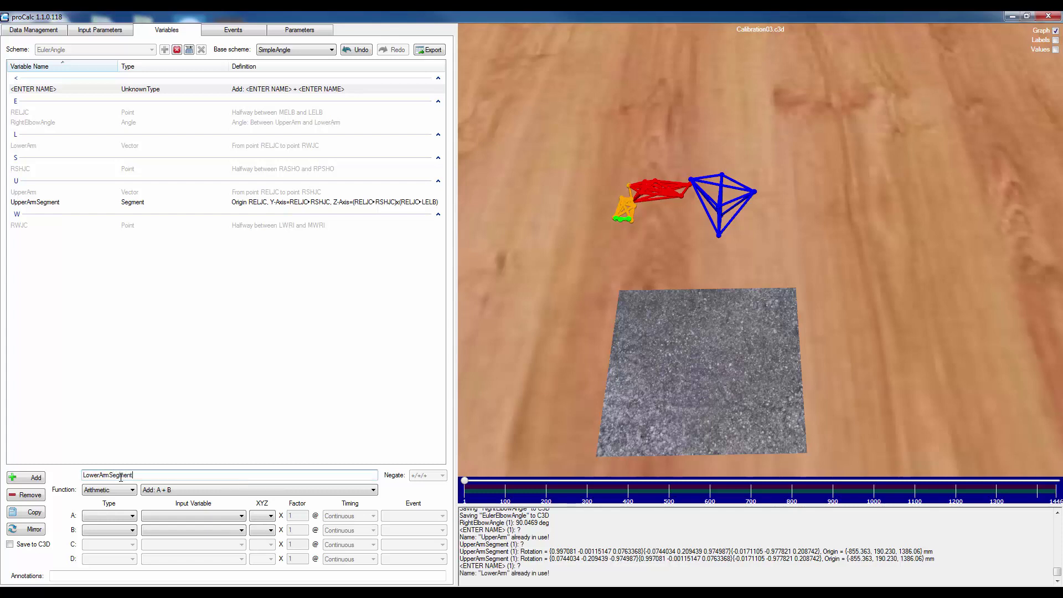
pyautogui.click(109, 489)
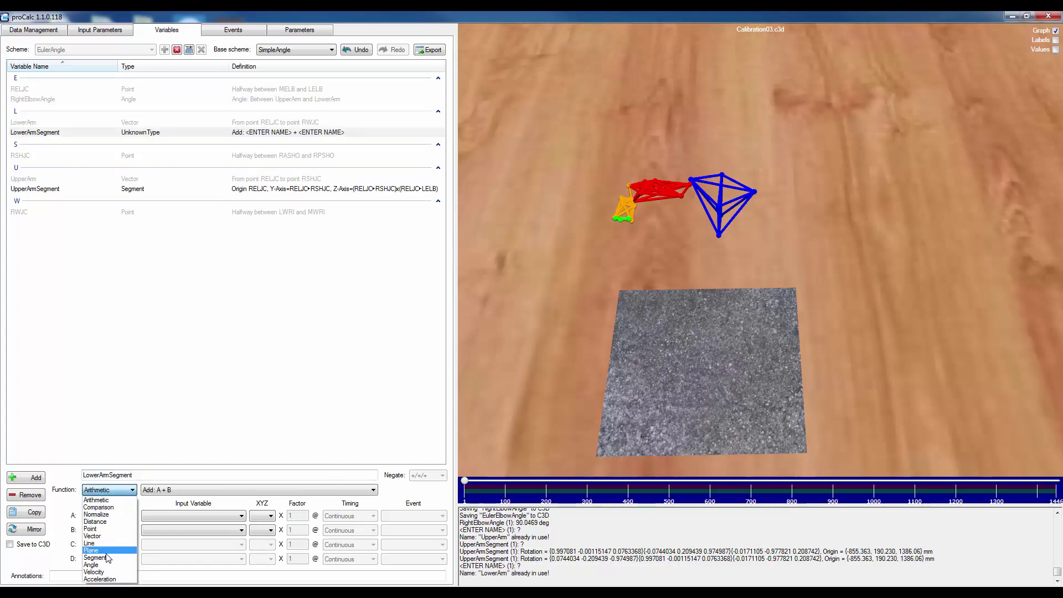
pyautogui.click(105, 556)
pyautogui.click(177, 490)
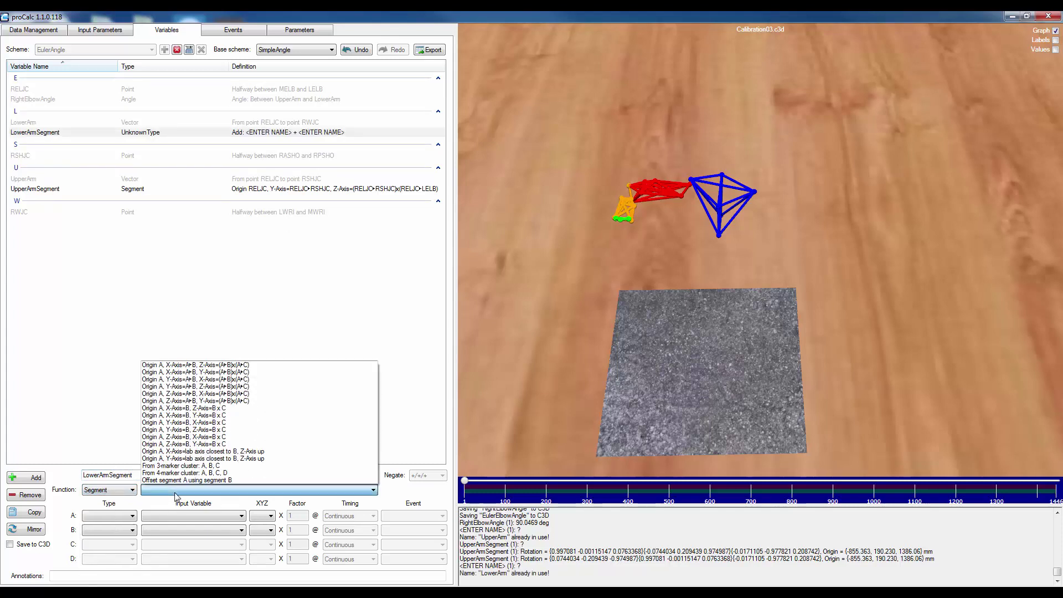
pyautogui.click(212, 378)
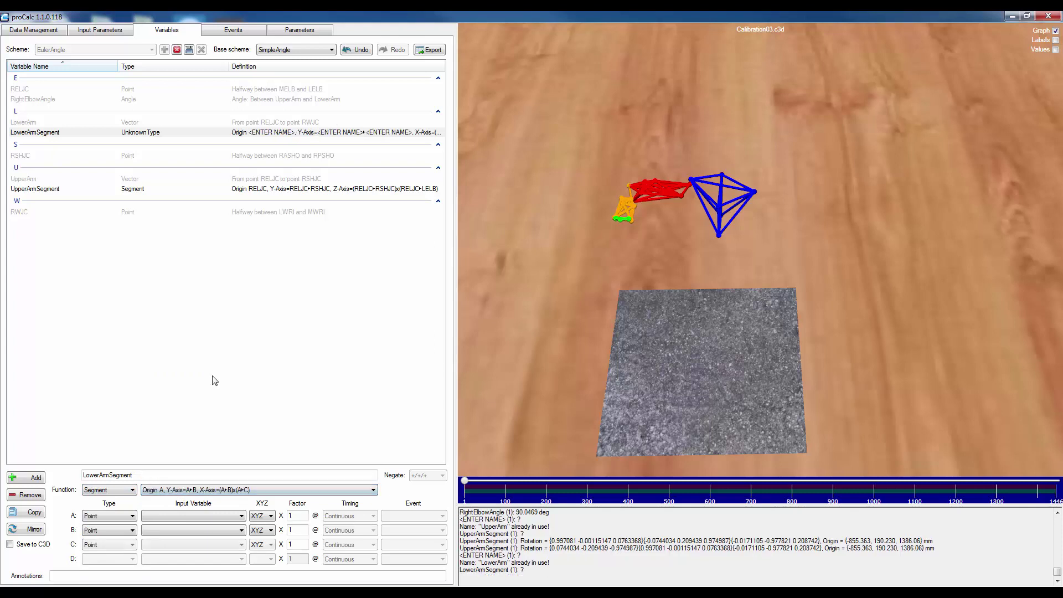
# Step: Set LowerArmSegment's points A, B and C to RWJC, RELJC and LWRI, and change its A-to-B axis to Z, keeping X as the cross product
pyautogui.click(162, 516)
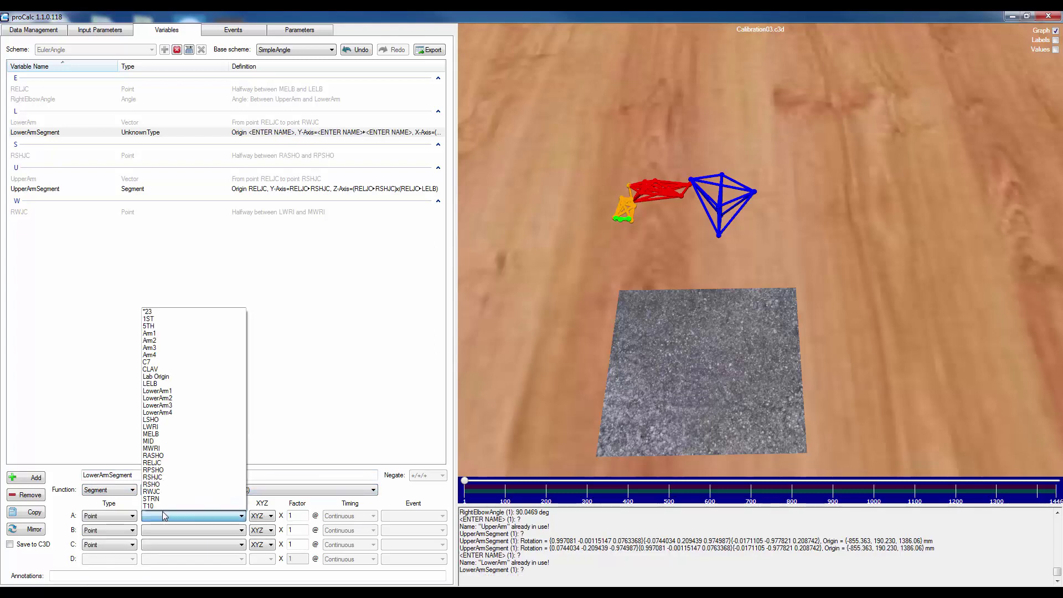
pyautogui.click(166, 491)
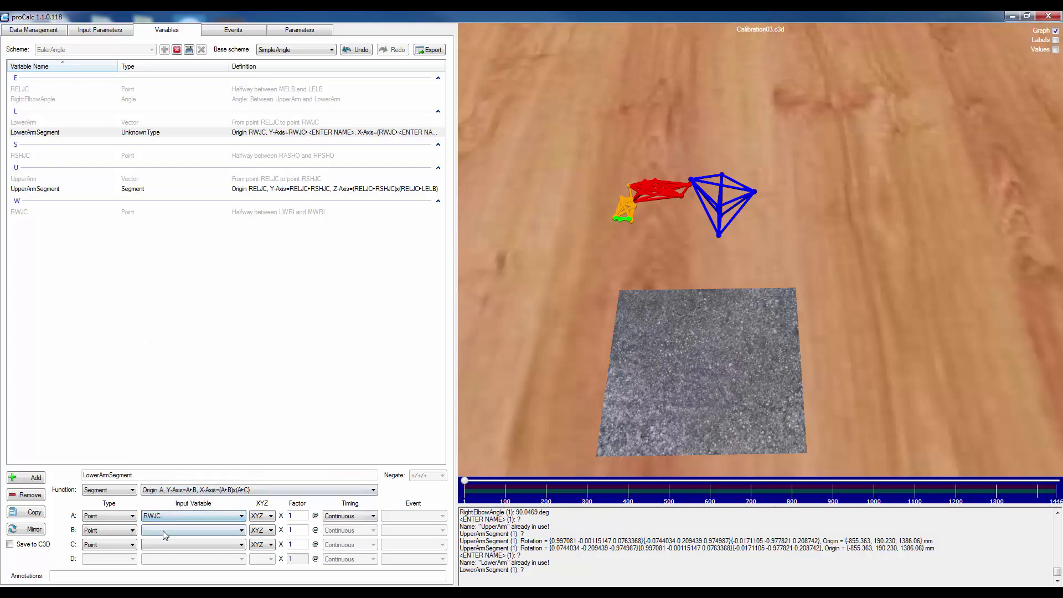
pyautogui.click(166, 530)
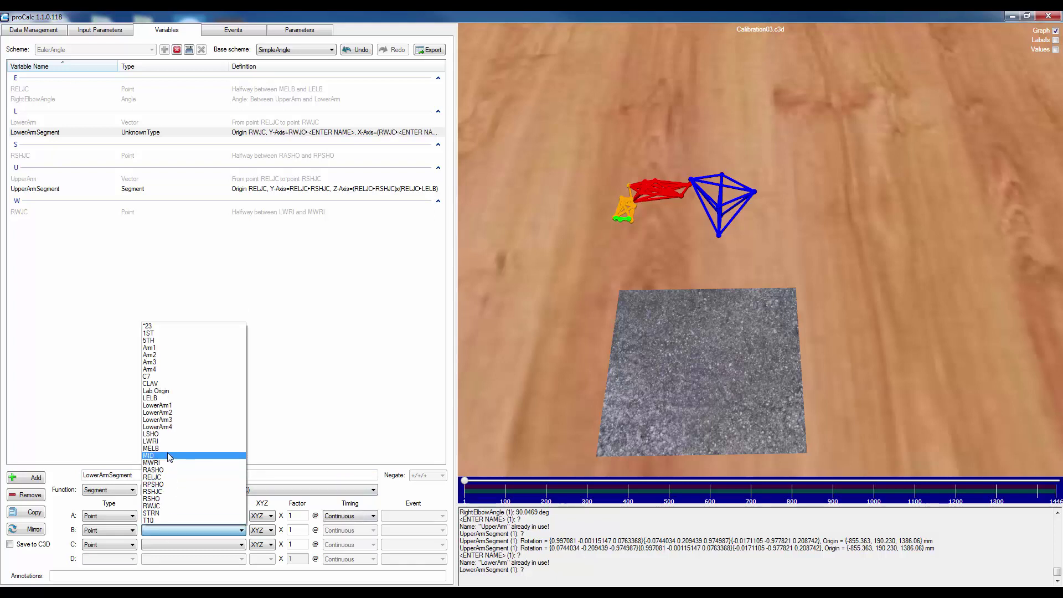
pyautogui.click(166, 477)
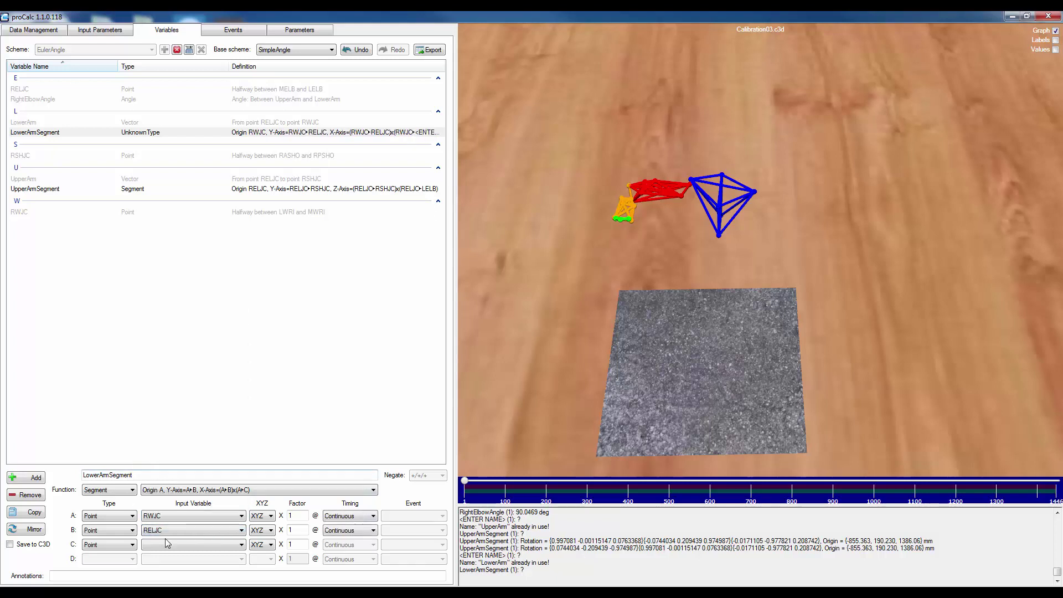
pyautogui.click(168, 545)
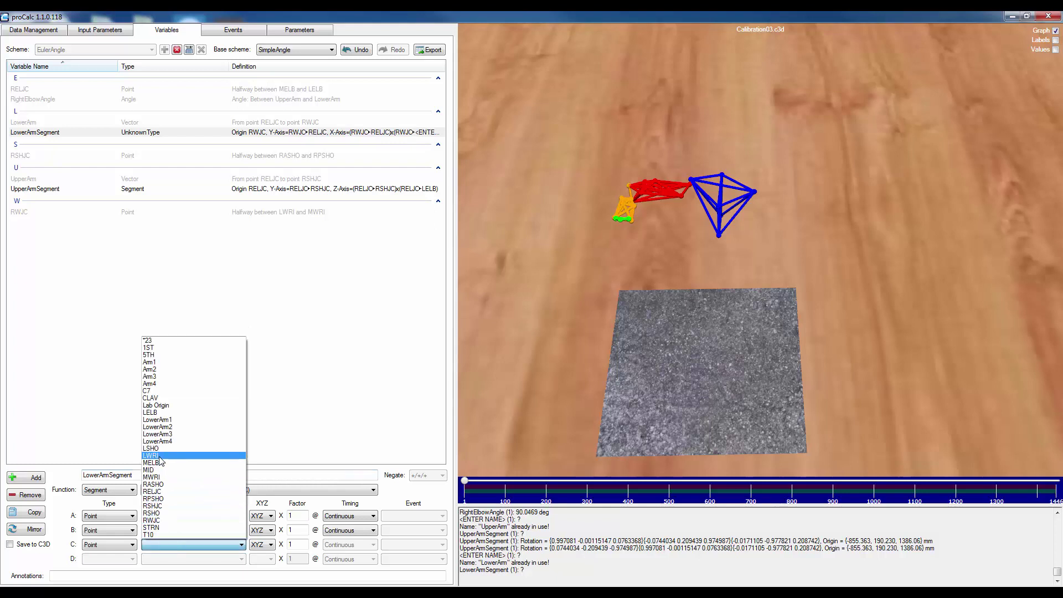
pyautogui.click(151, 455)
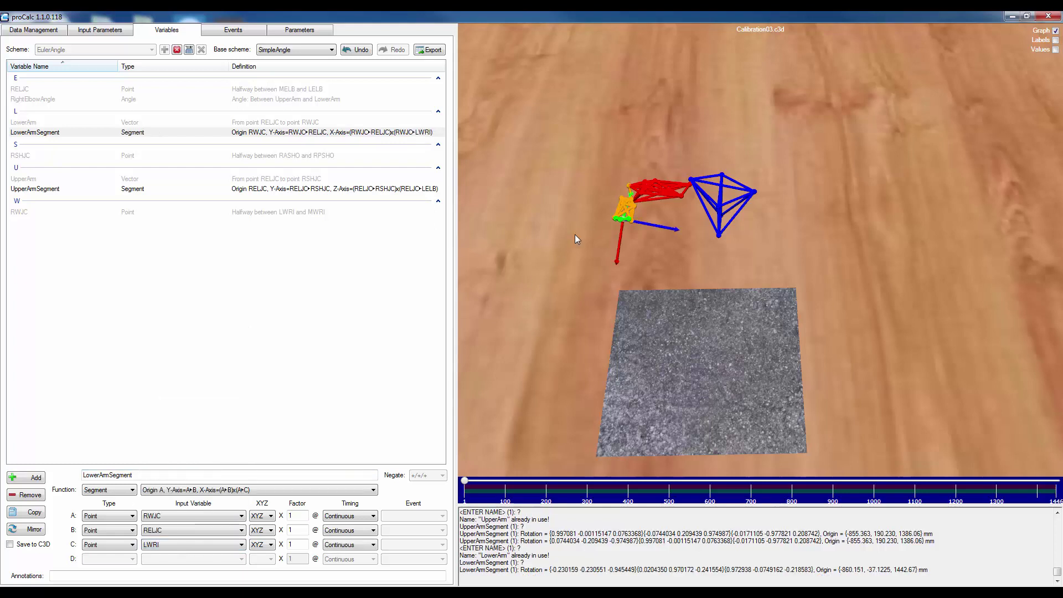
pyautogui.click(332, 490)
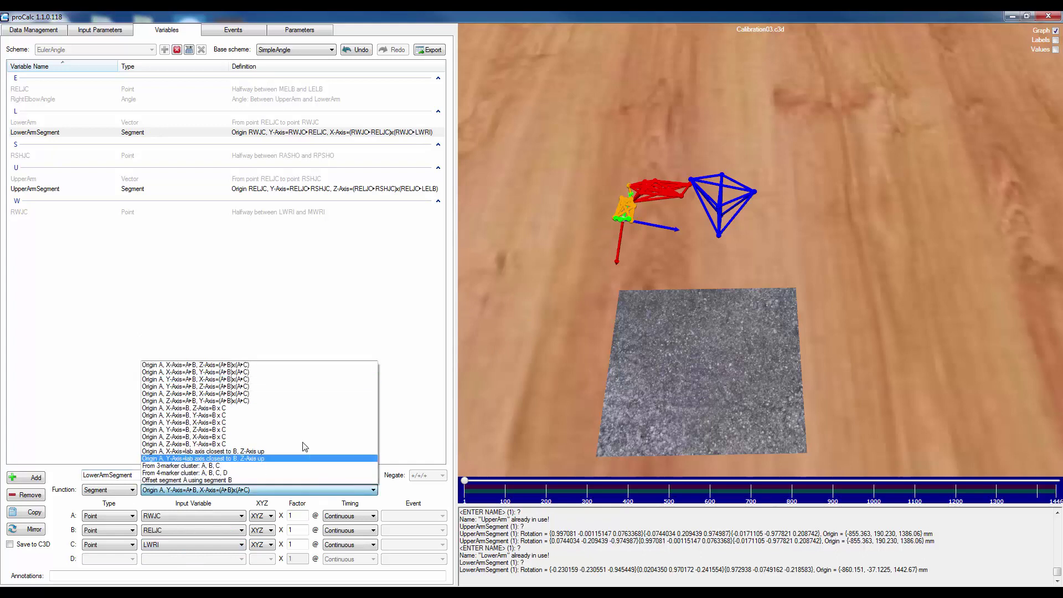
pyautogui.click(295, 394)
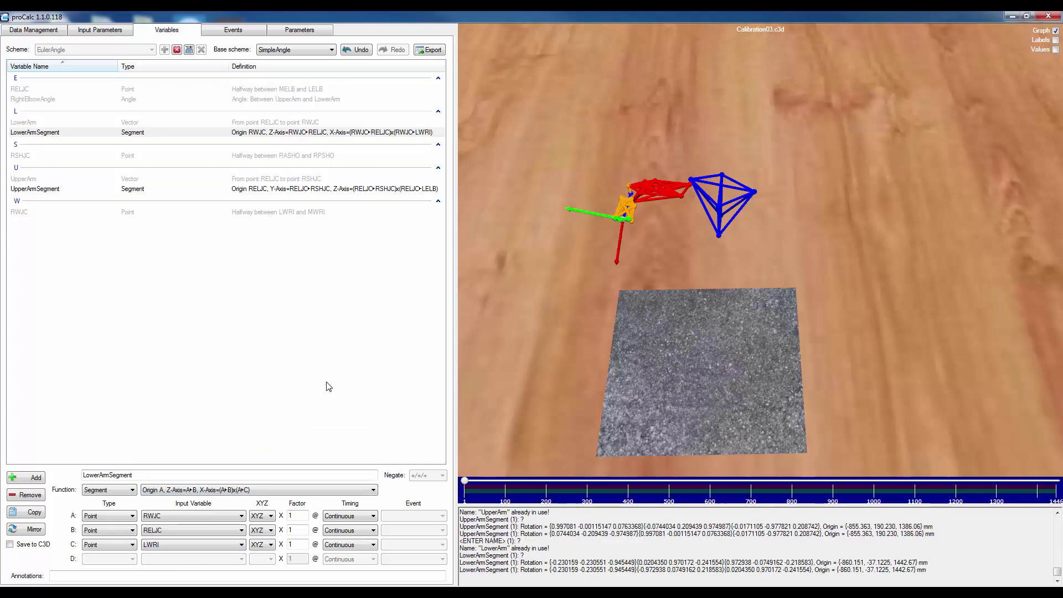
# Step: Add an Angle variable named EulerAngle that calculates the XYZ Euler angle between A and B
pyautogui.click(27, 477)
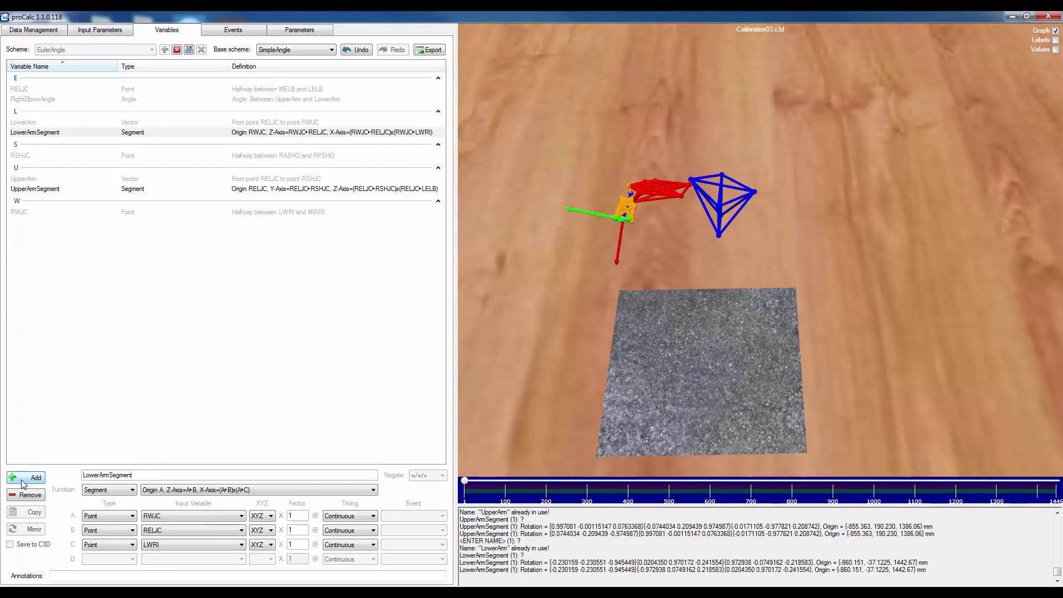
pyautogui.write('Euler')
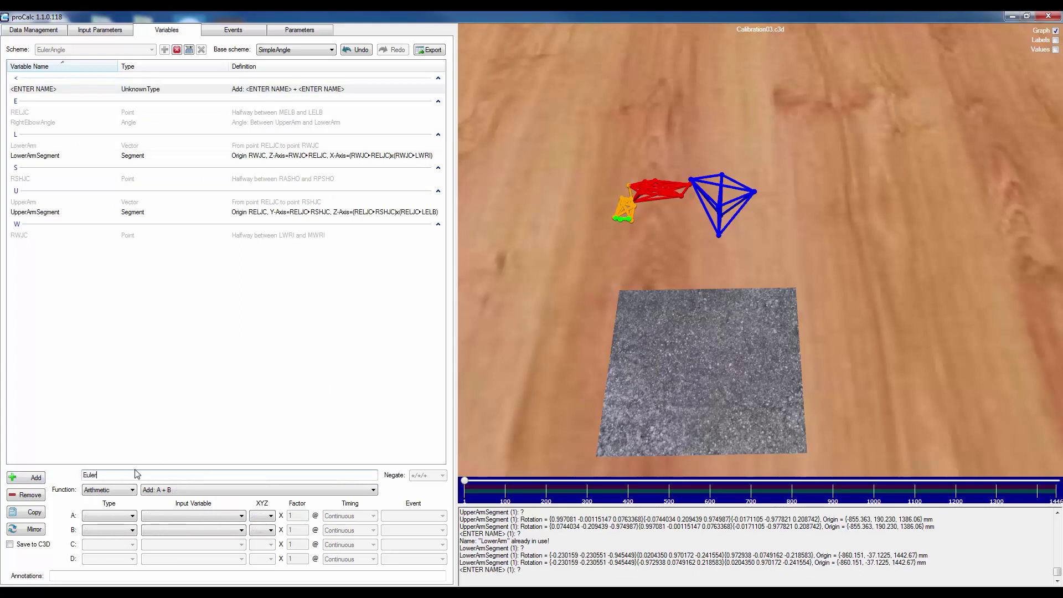
pyautogui.write('Angle')
pyautogui.click(124, 491)
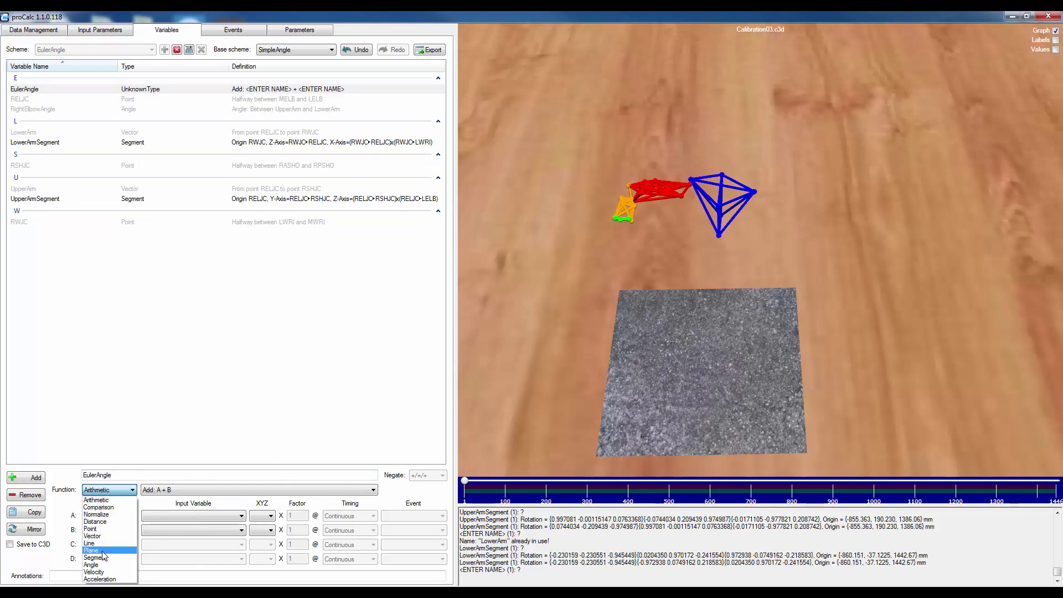
pyautogui.click(92, 565)
pyautogui.click(178, 490)
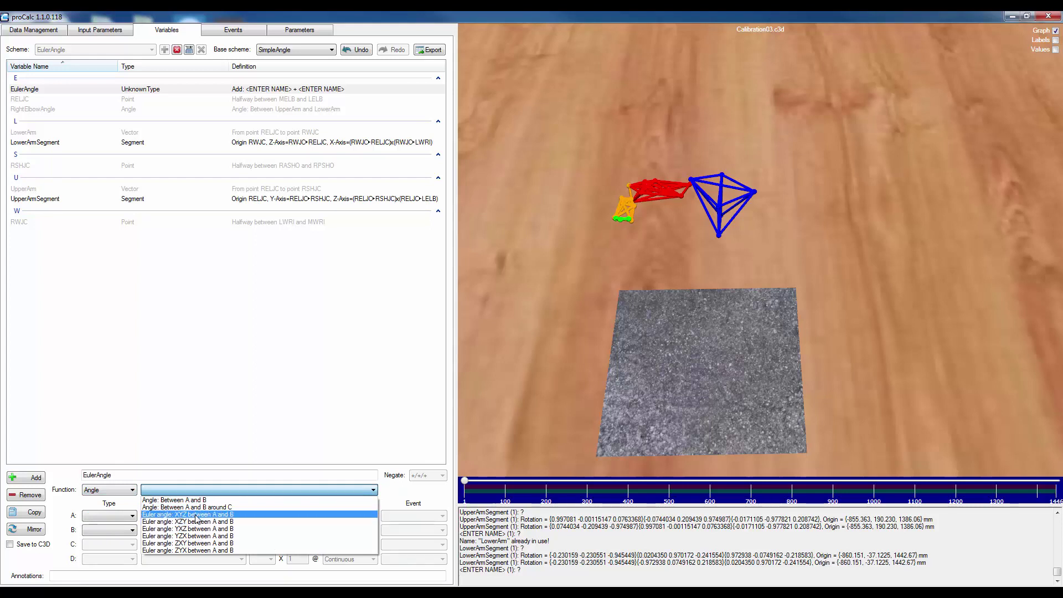
pyautogui.click(195, 515)
# Step: Set EulerAngle's input segment A to UpperArmSegment and input segment B to LowerArmSegment
pyautogui.click(194, 516)
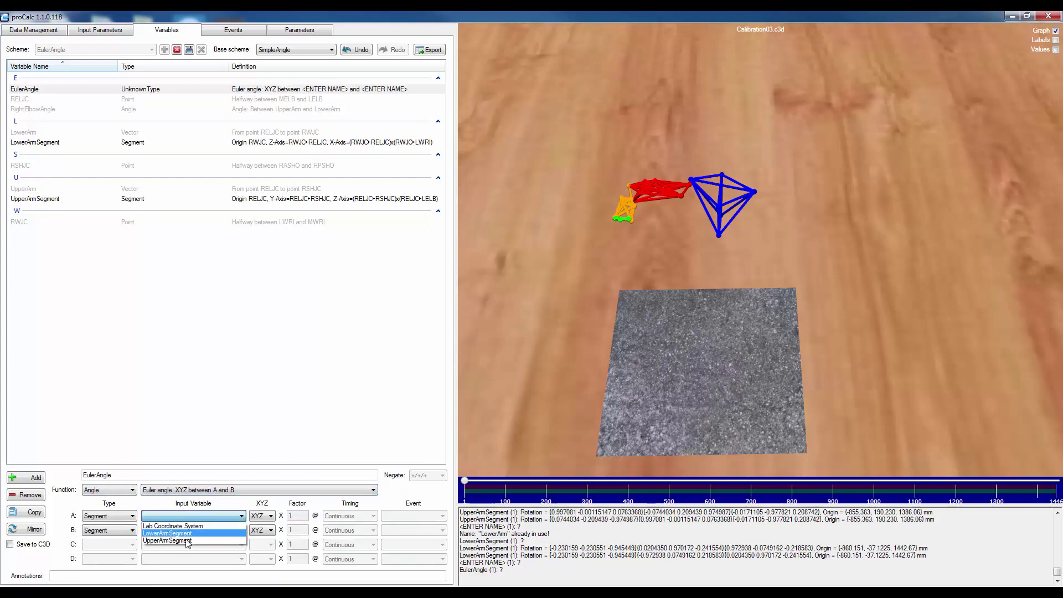
pyautogui.click(188, 541)
pyautogui.click(188, 529)
pyautogui.click(184, 548)
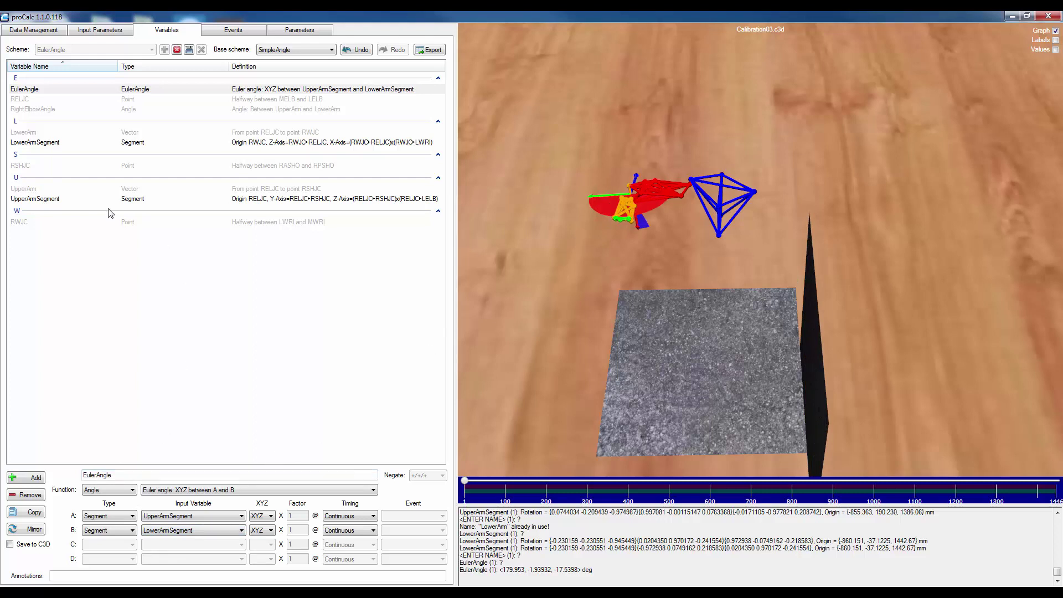
# Step: Change LowerArmSegment's A-to-B axis to Y, keeping the X-axis as (A to B)x(A to C)
pyautogui.click(66, 145)
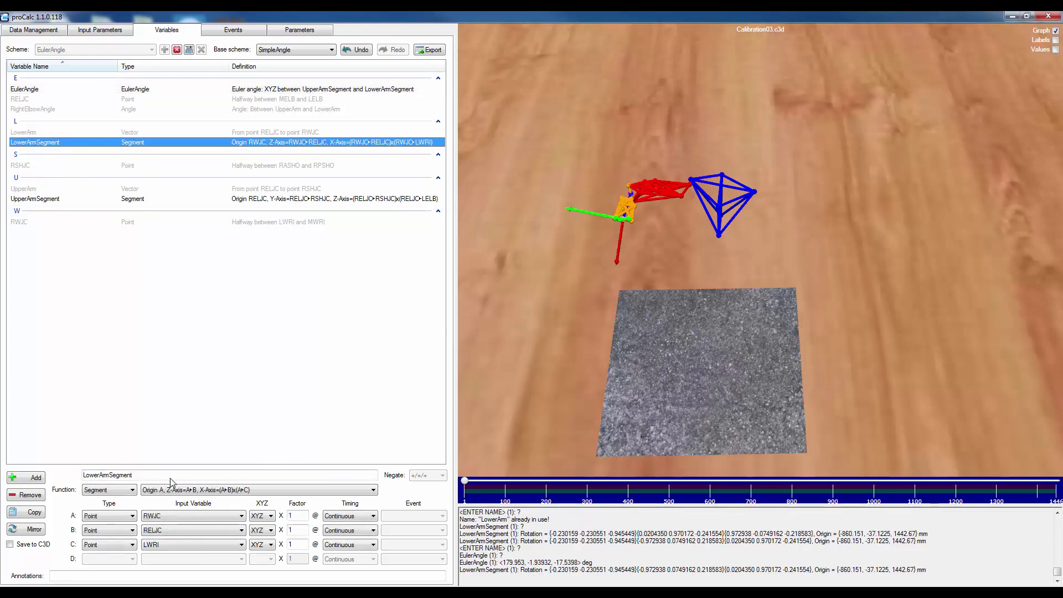
pyautogui.click(201, 492)
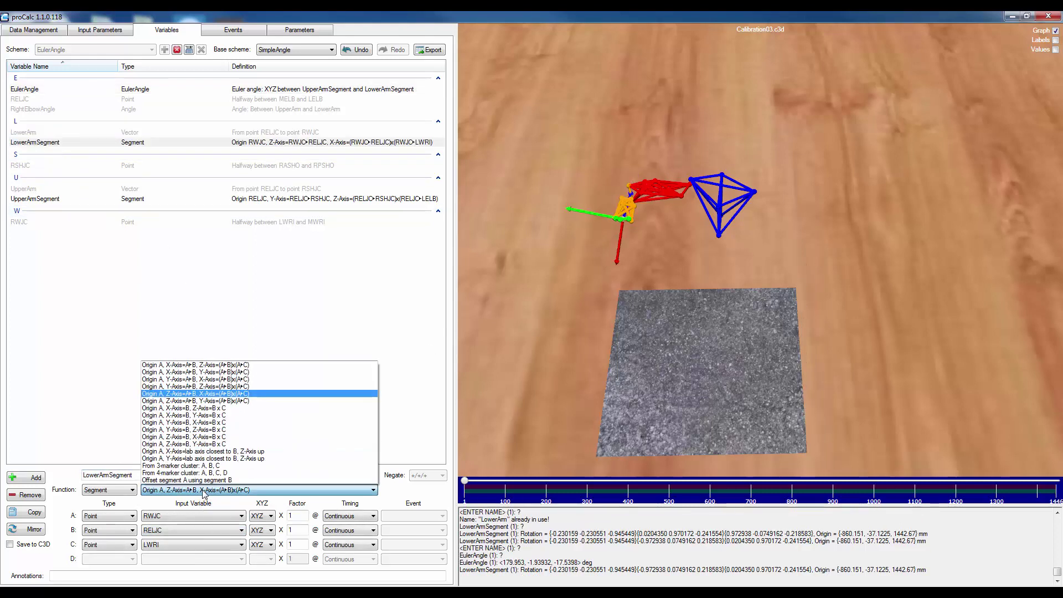
pyautogui.click(218, 387)
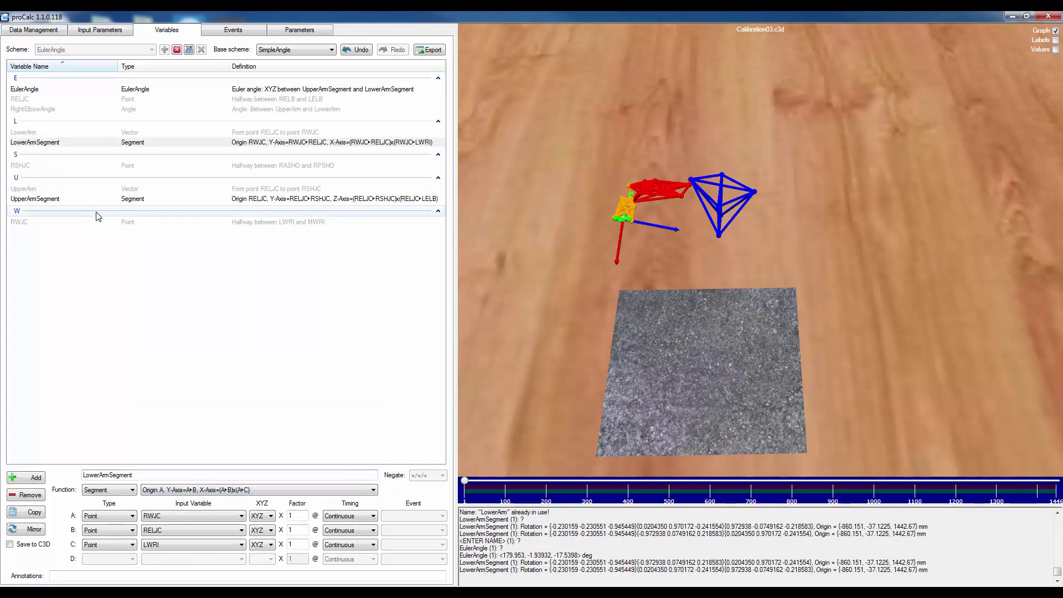
# Step: Set the EulerAngle variable to be saved to C3D and save the EulerAngle scheme
pyautogui.click(51, 90)
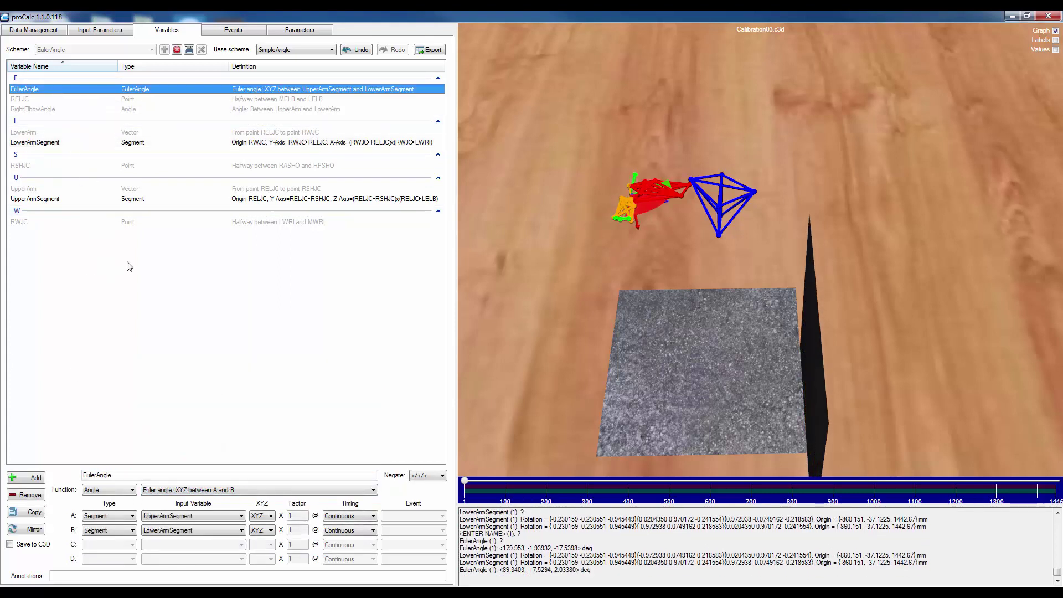
pyautogui.click(11, 544)
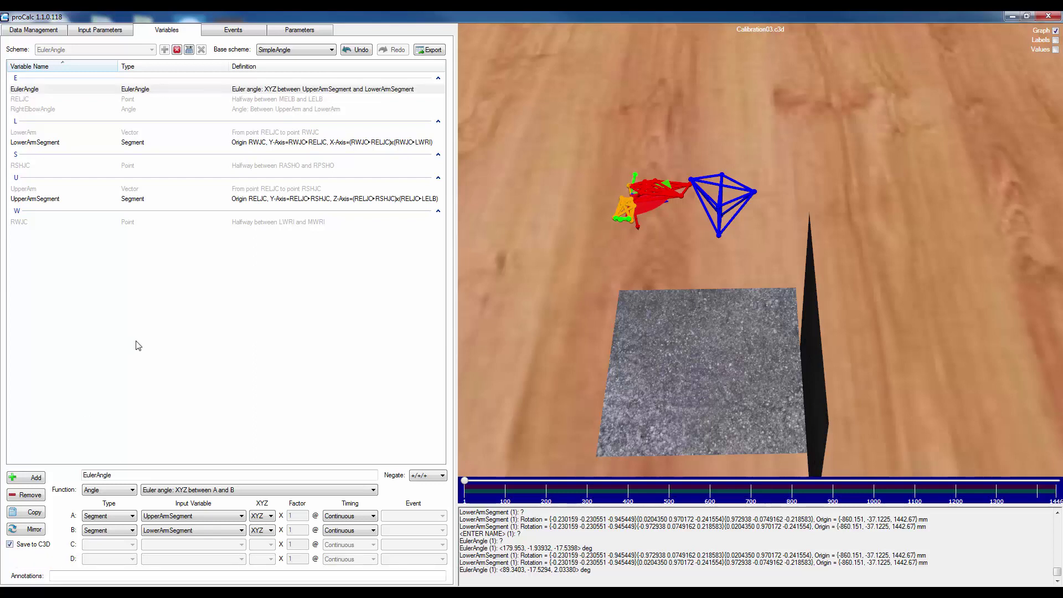
pyautogui.click(189, 52)
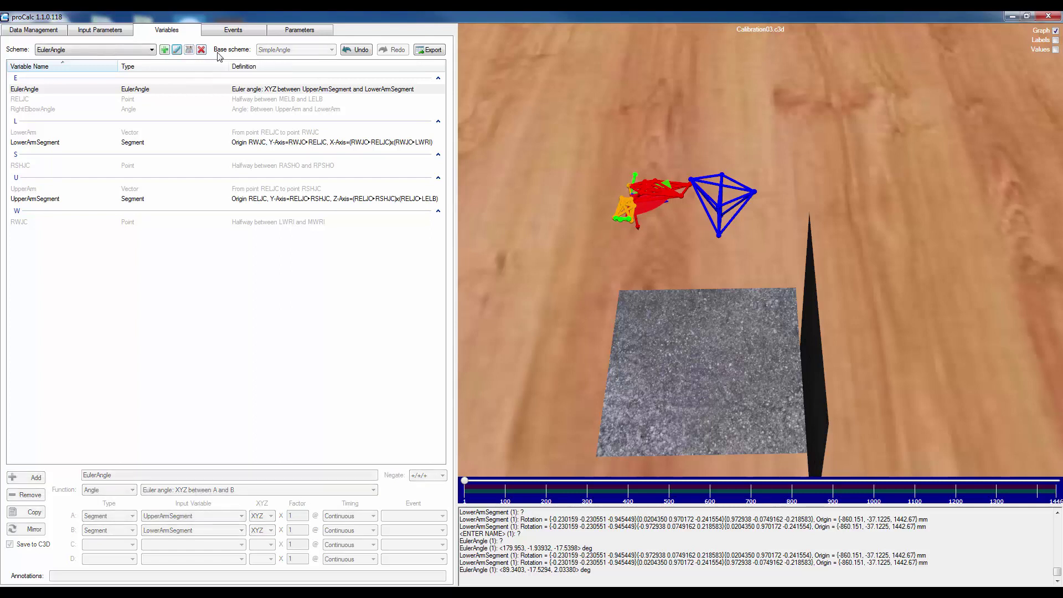
# Step: Mark the Calibration03 trial and process it with the EulerAngle variable scheme
pyautogui.click(49, 31)
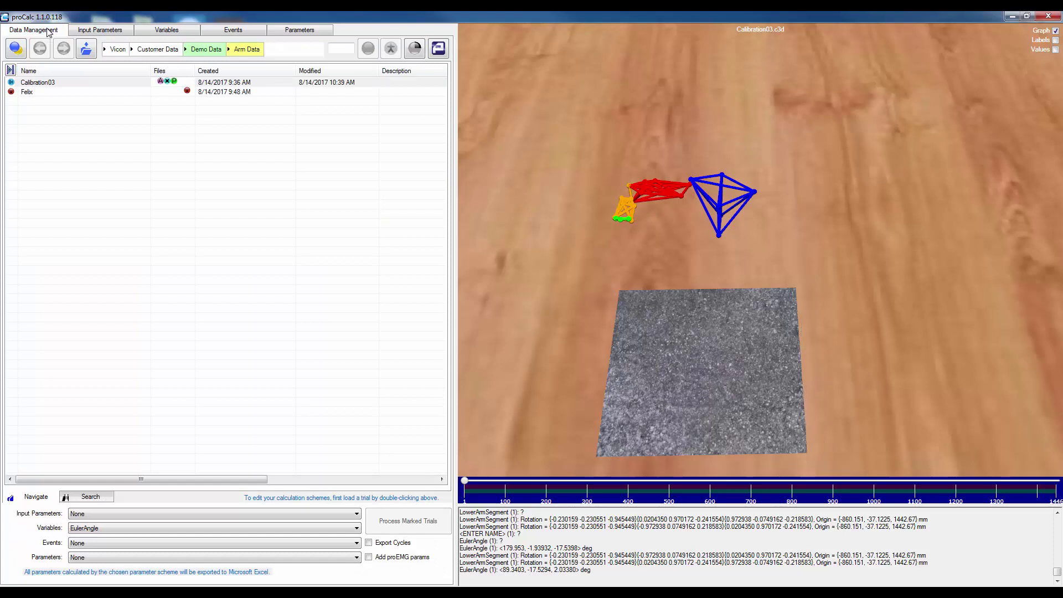
pyautogui.rightClick(60, 83)
pyautogui.click(98, 133)
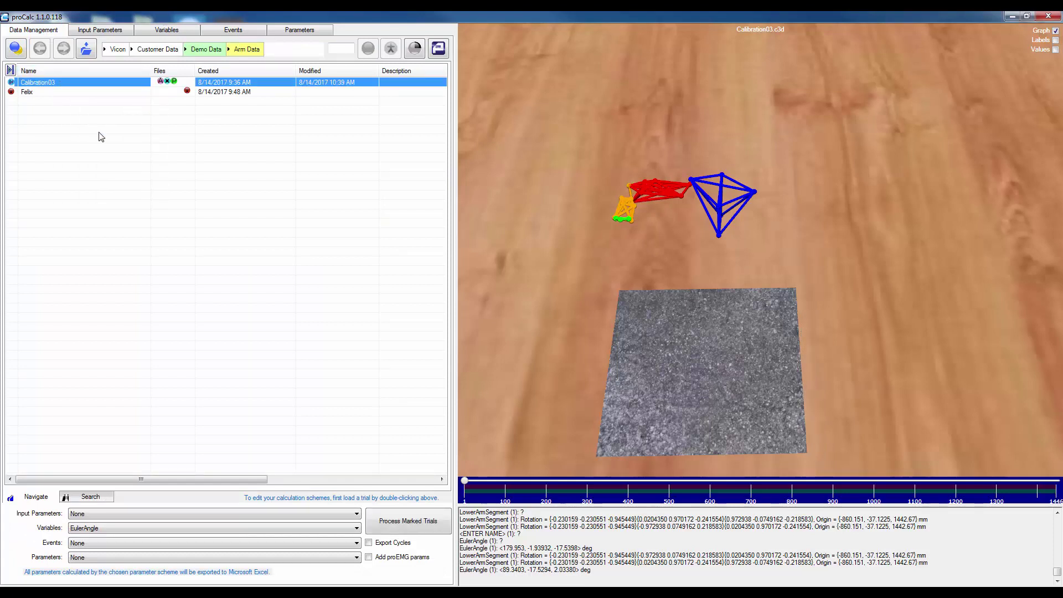
pyautogui.click(412, 522)
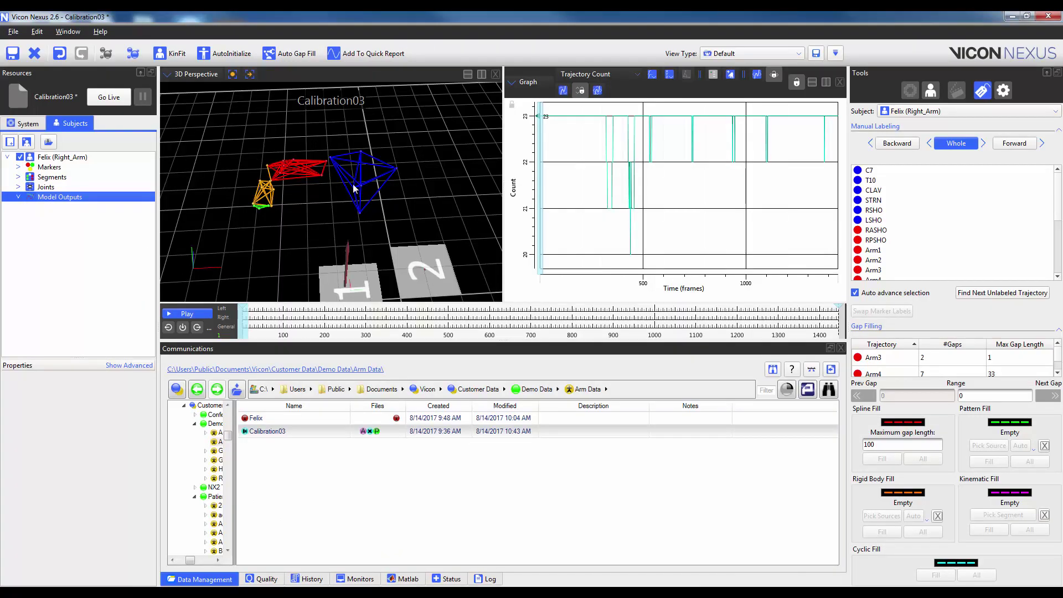
# Step: Switch to Vicon Nexus, reload the Calibration03 trial without saving the changes, and expand the subject's Angles model outputs
pyautogui.doubleClick(293, 435)
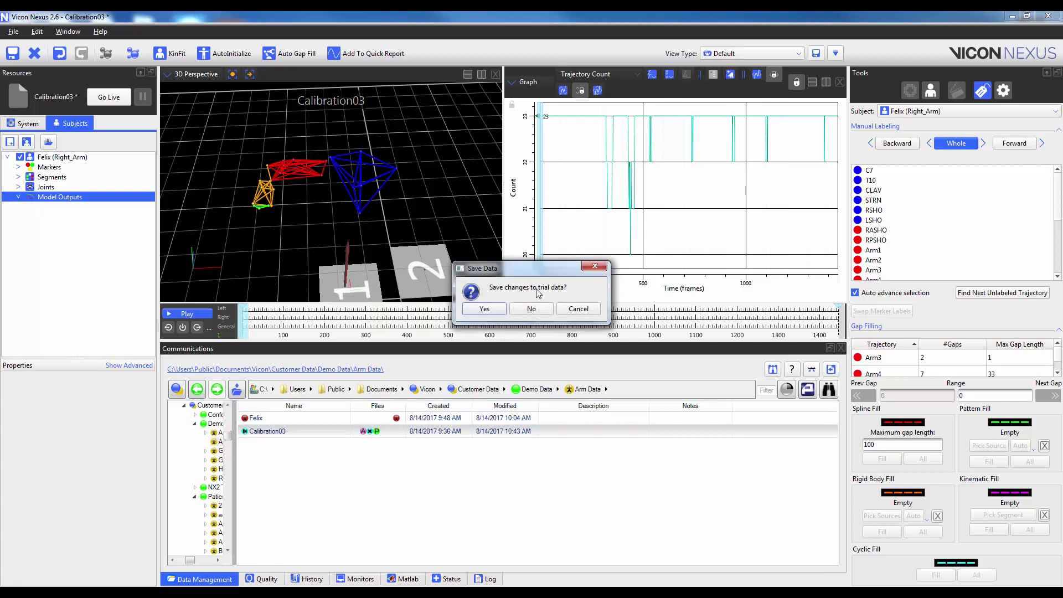
pyautogui.click(532, 309)
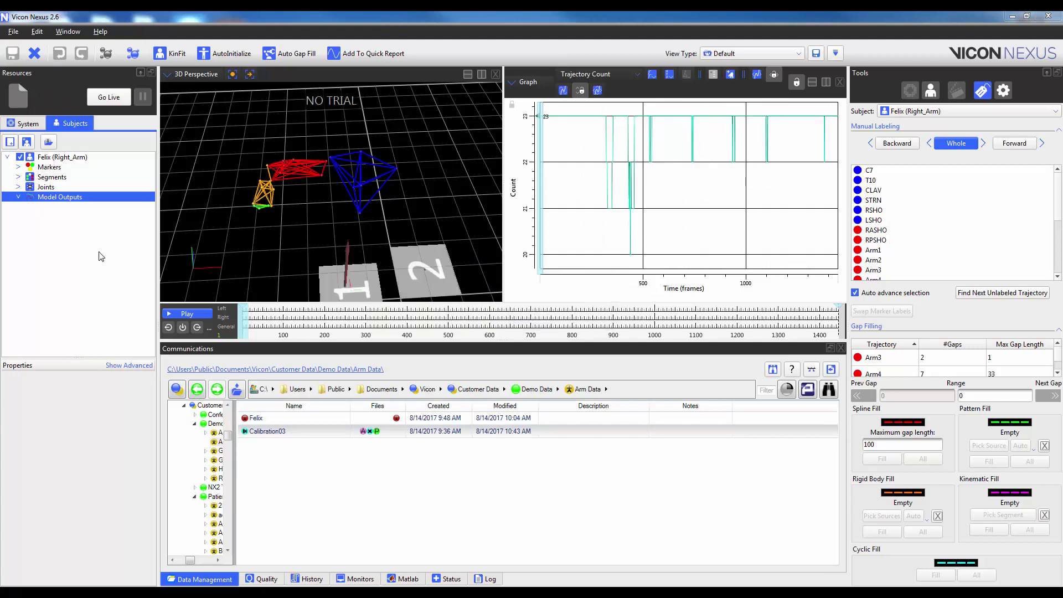
pyautogui.click(30, 207)
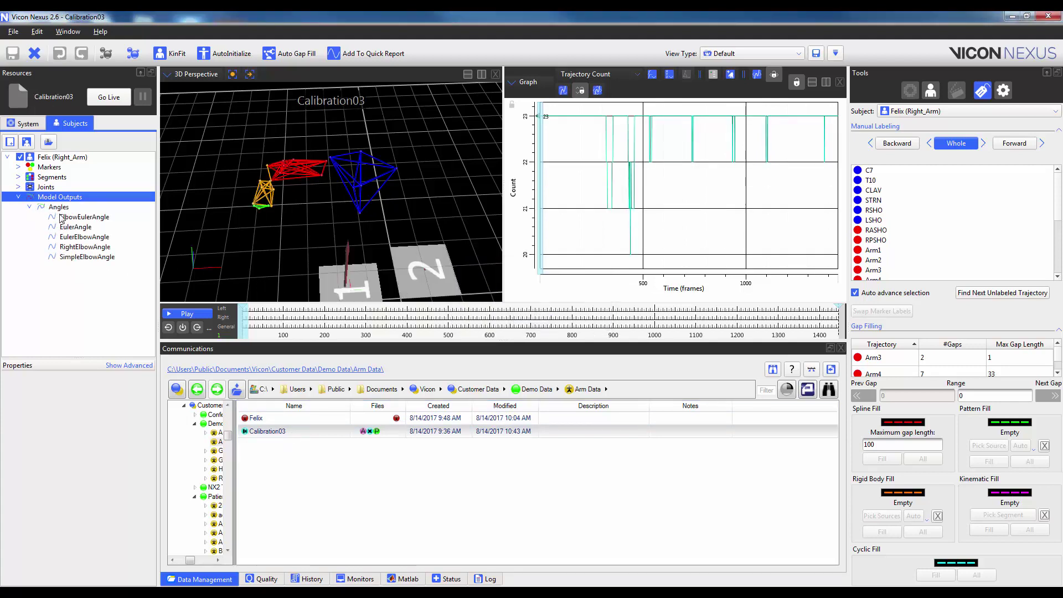
# Step: Graph the RightElbowAngle and EulerAngle model outputs separately and then together to compare them
pyautogui.click(100, 247)
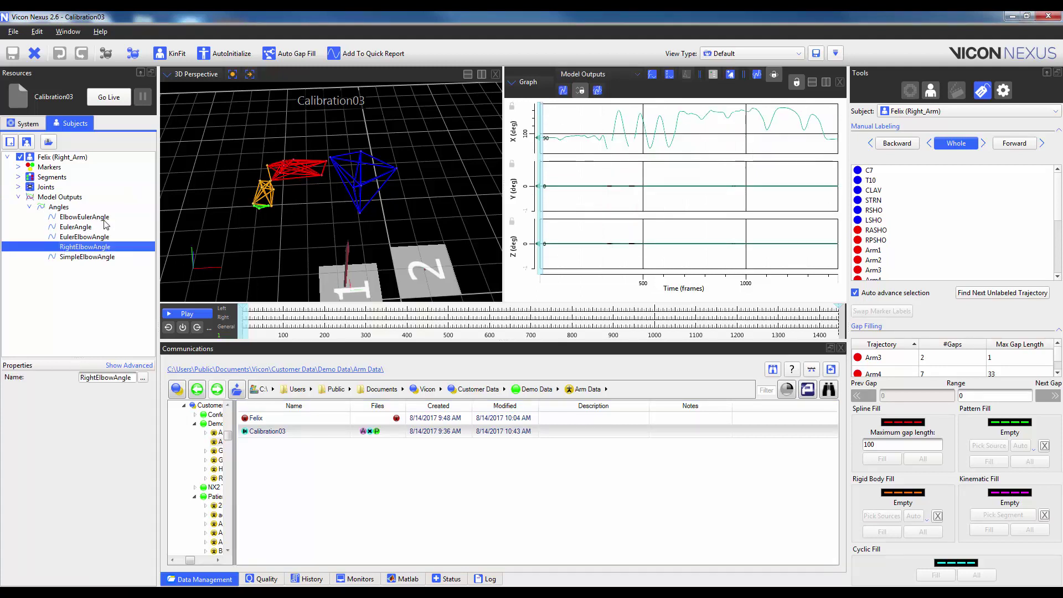
pyautogui.click(106, 220)
pyautogui.click(97, 229)
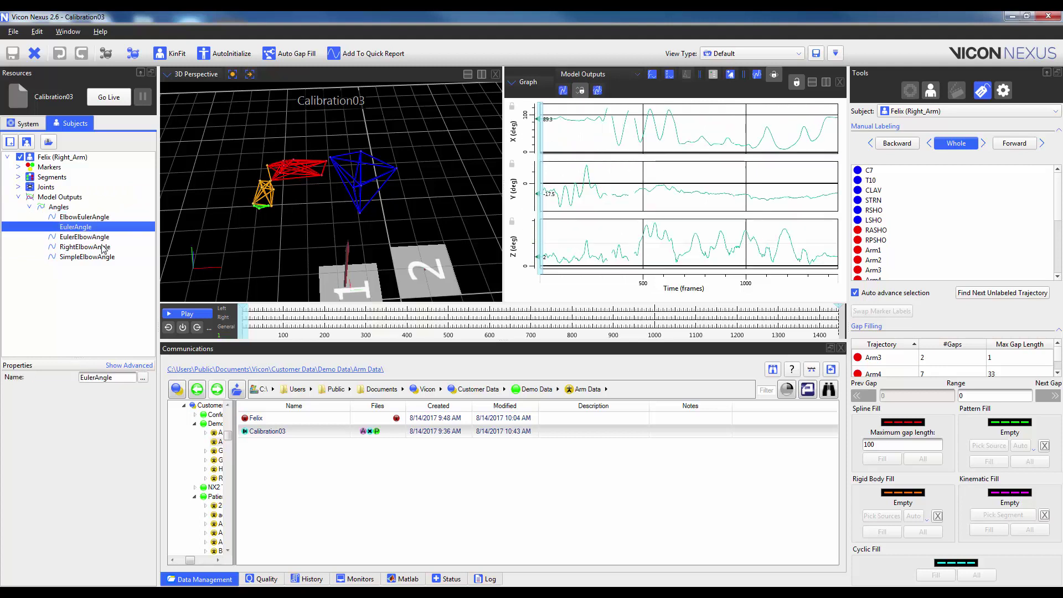
pyautogui.keyDown('ctrl'); pyautogui.click(103, 247); pyautogui.keyUp('ctrl')
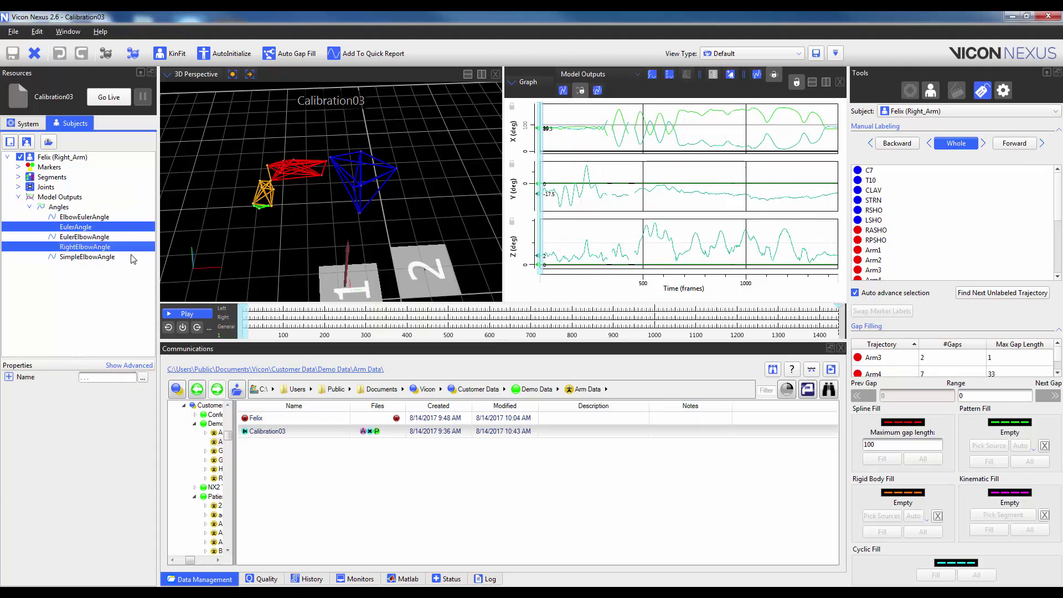